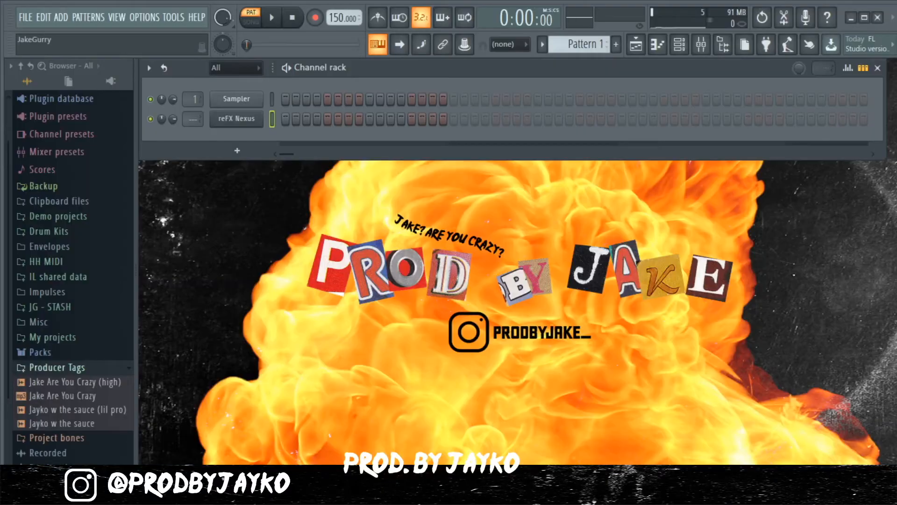
# Step: Open the piano roll of the reFX Nexus channel and place a trial G6 note at the start of bar 1
pyautogui.rightClick(242, 131)
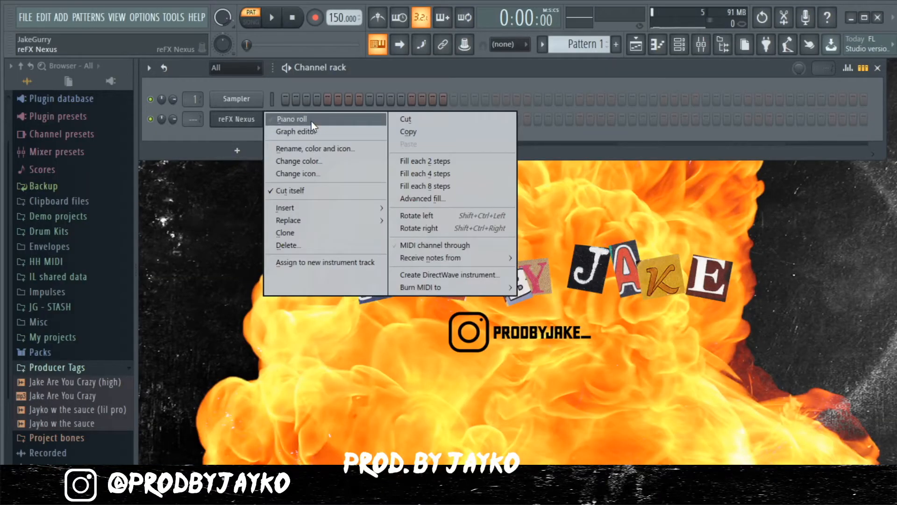
pyautogui.click(311, 122)
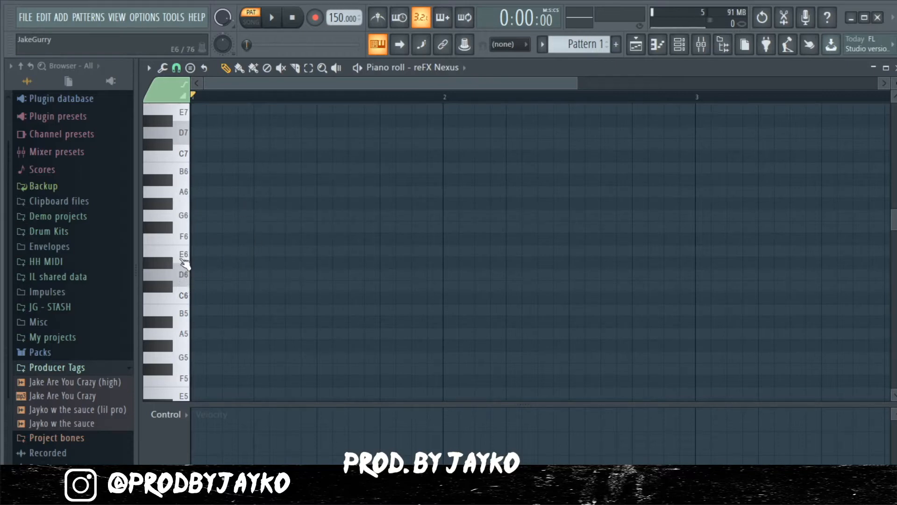
pyautogui.click(200, 216)
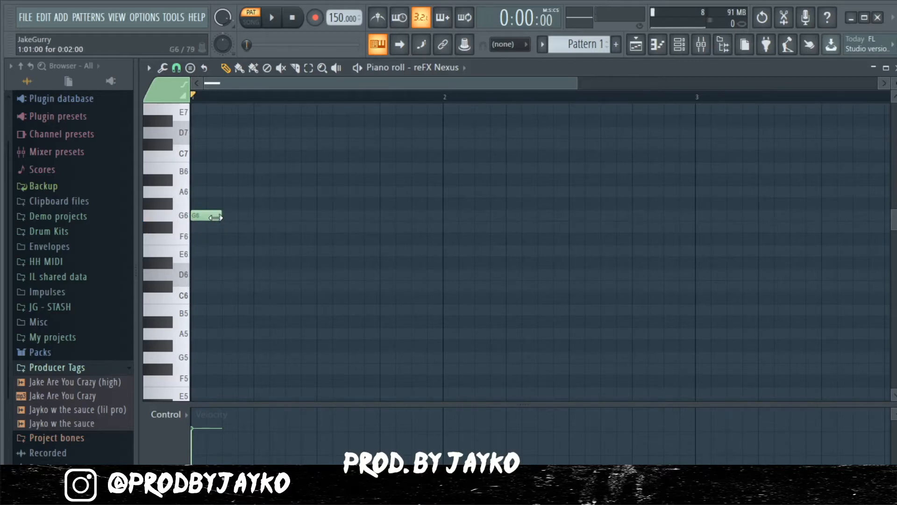
pyautogui.moveTo(211, 220); pyautogui.dragTo(196, 220)
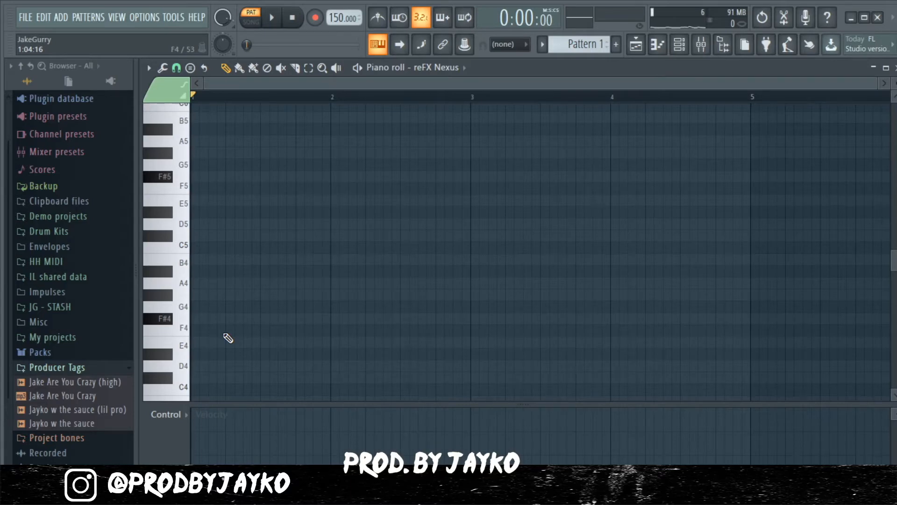
# Step: Draw one-bar root notes F#4, E4, A4 and F#4 across bars 1 to 4 and play them back
pyautogui.click(167, 321)
pyautogui.click(188, 327)
pyautogui.click(209, 320)
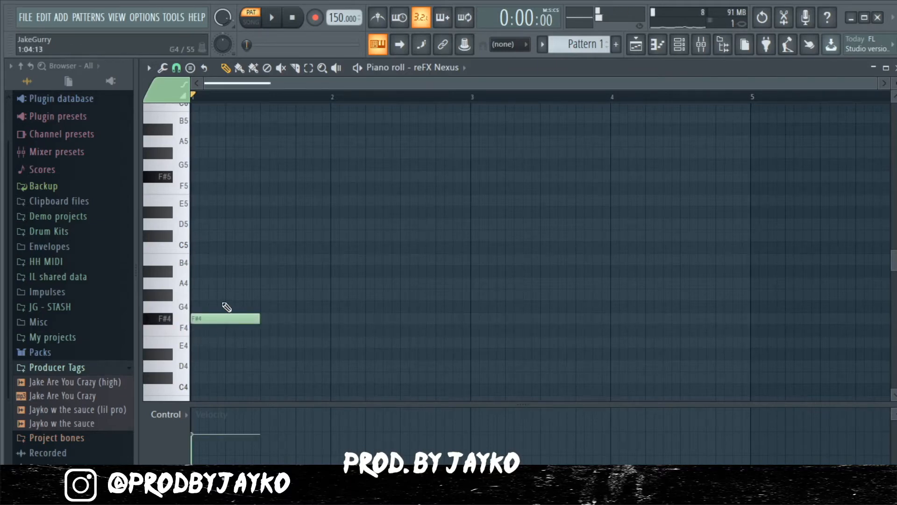
pyautogui.moveTo(258, 322); pyautogui.dragTo(324, 320)
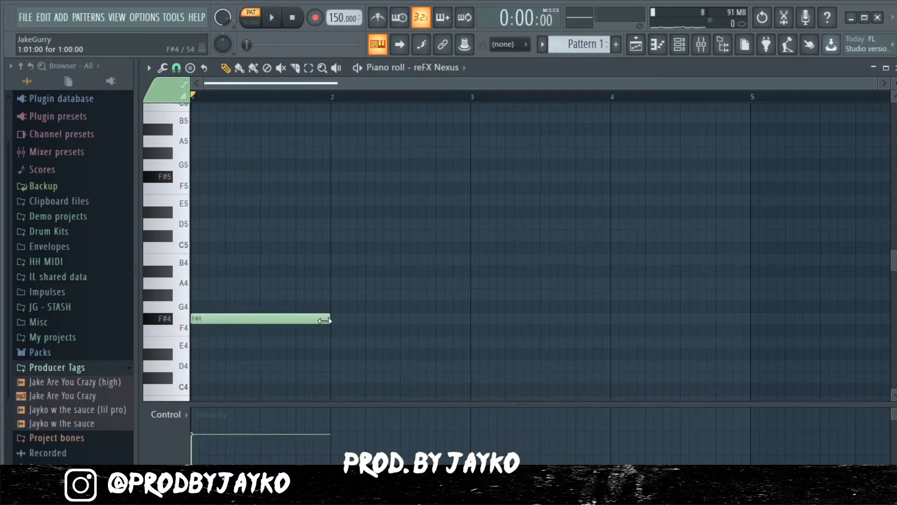
pyautogui.click(335, 344)
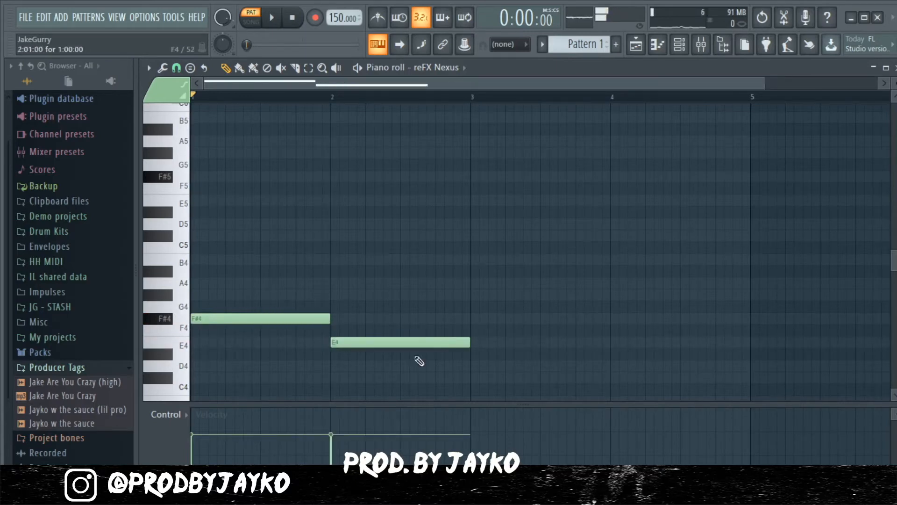
pyautogui.click(471, 285)
pyautogui.click(610, 318)
pyautogui.press('space')
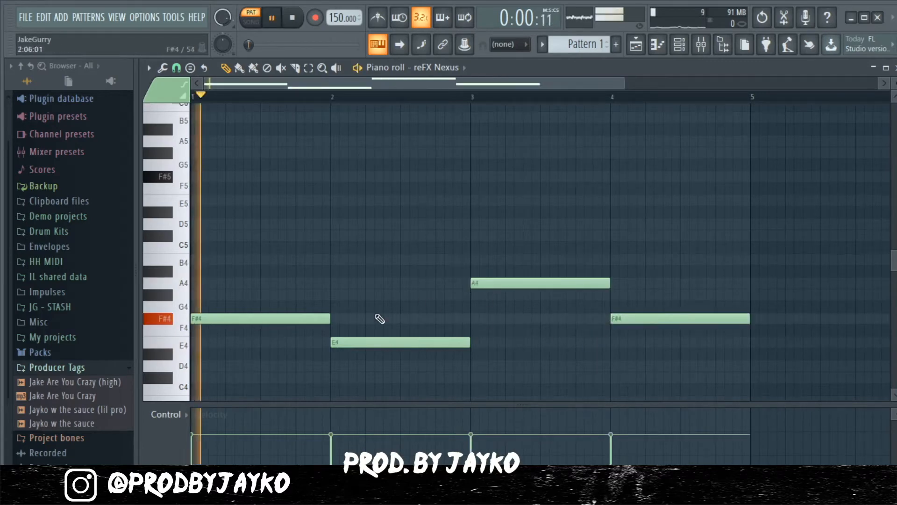
pyautogui.keyDown('ctrl'); pyautogui.scroll(-2, 366, 345); pyautogui.keyUp('ctrl')
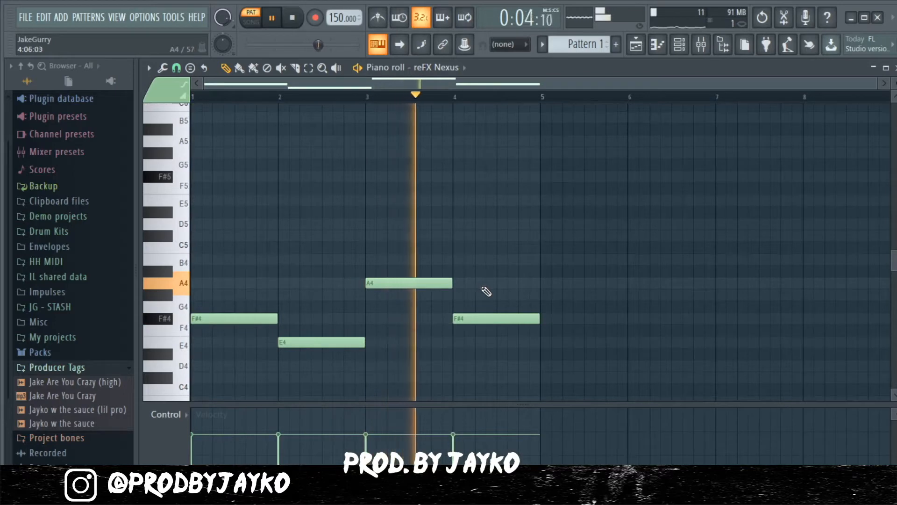
pyautogui.press('space')
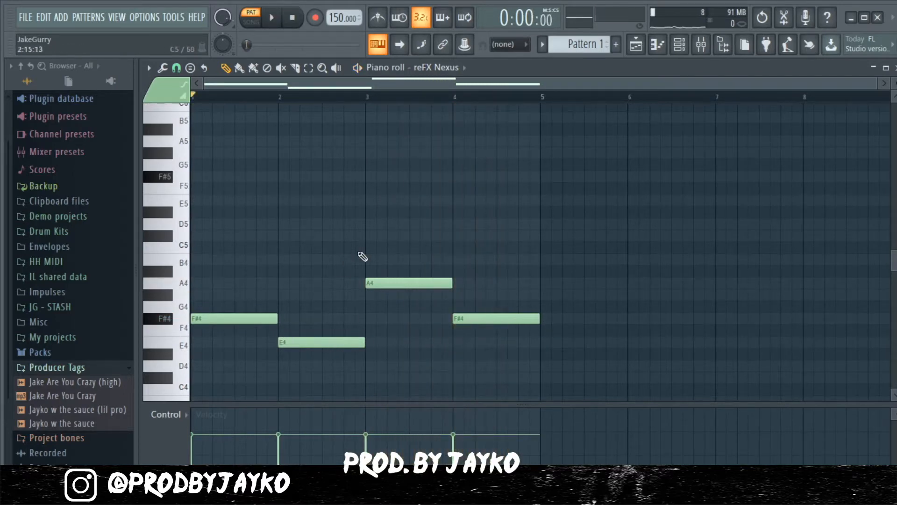
# Step: Duplicate all four root notes one octave higher, keeping the original notes in place
pyautogui.moveTo(499, 366); pyautogui.dragTo(201, 265)
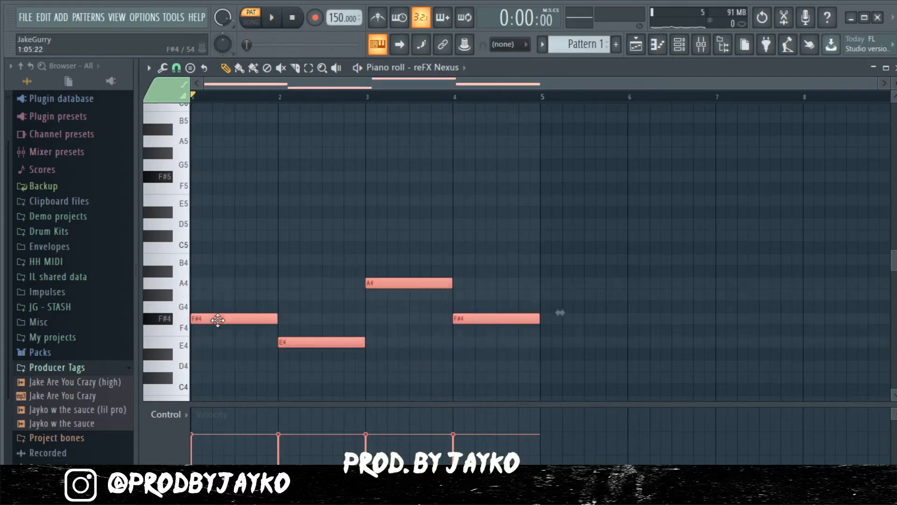
pyautogui.hotkey('ctrl', 'v')
pyautogui.hotkey('ctrl', 'Up')
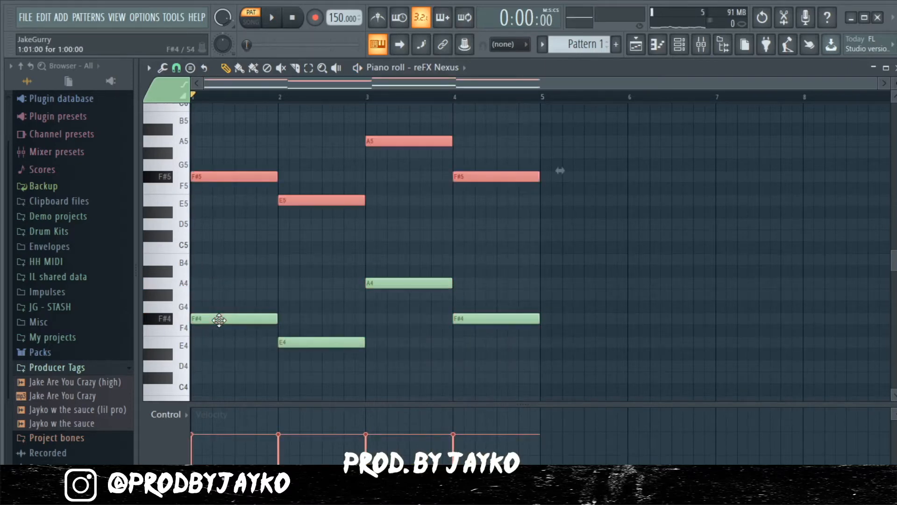
pyautogui.click(258, 292)
pyautogui.scroll(1, 264, 229)
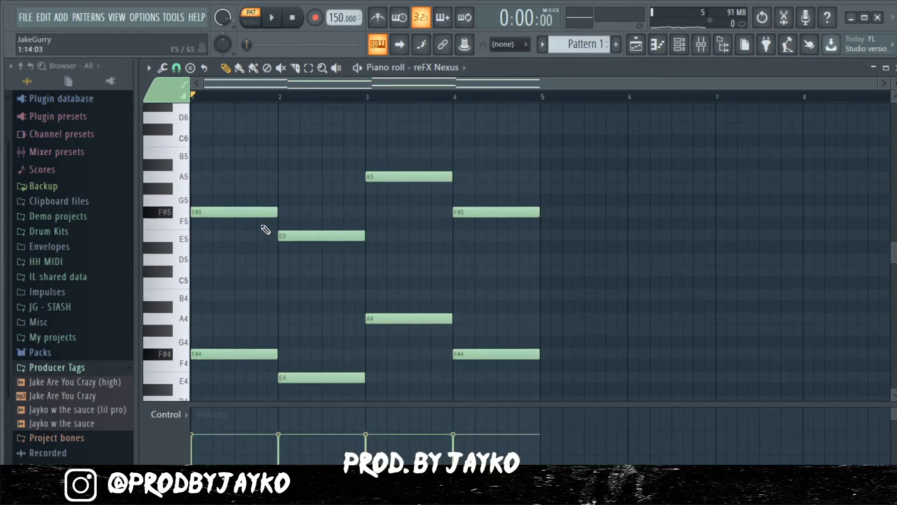
# Step: Add one-bar A5 and C#6 notes above the F#5 in bar 1 and play the chord
pyautogui.click(171, 213)
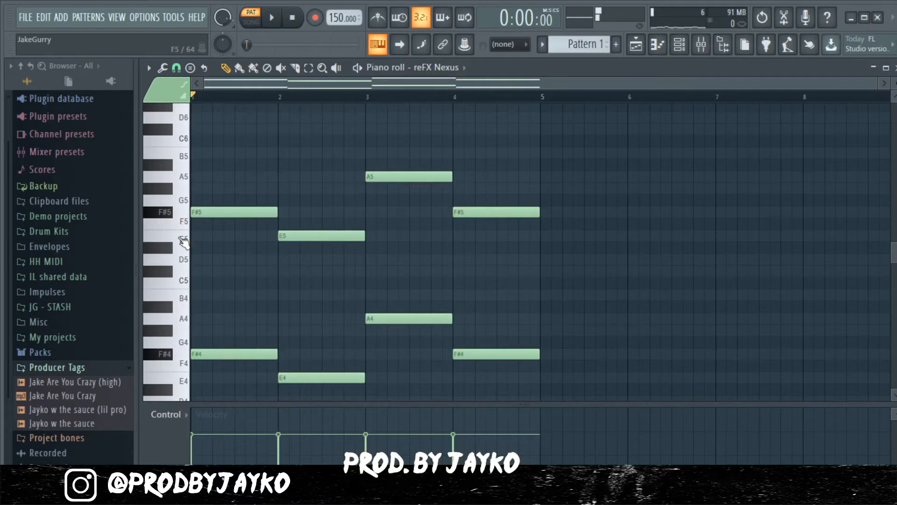
pyautogui.click(183, 241)
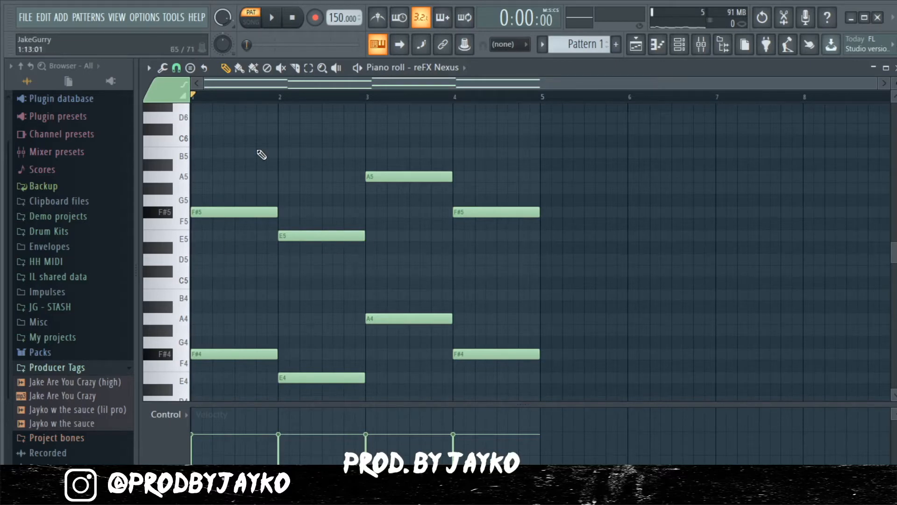
pyautogui.click(209, 211)
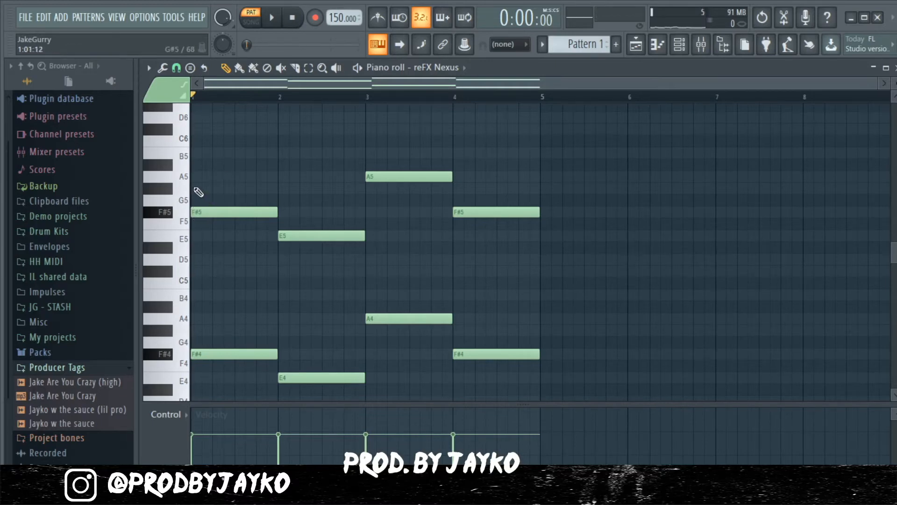
pyautogui.click(200, 177)
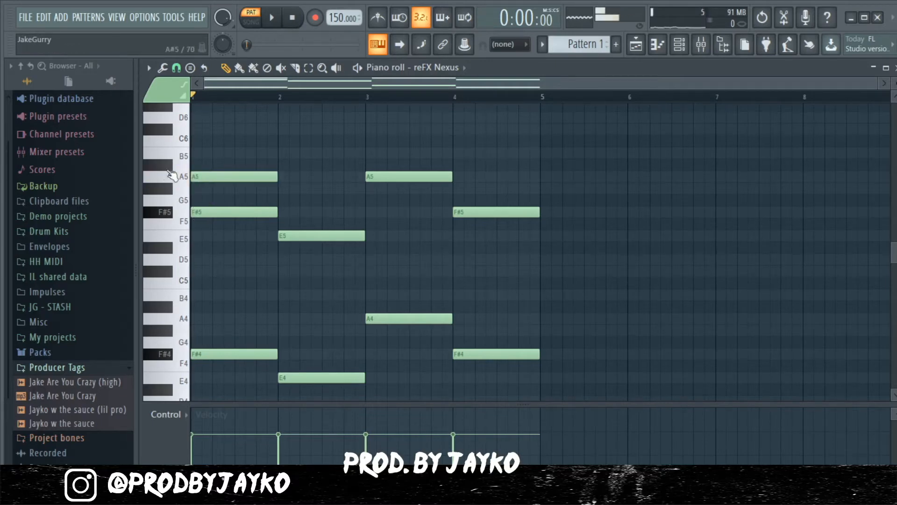
pyautogui.click(210, 130)
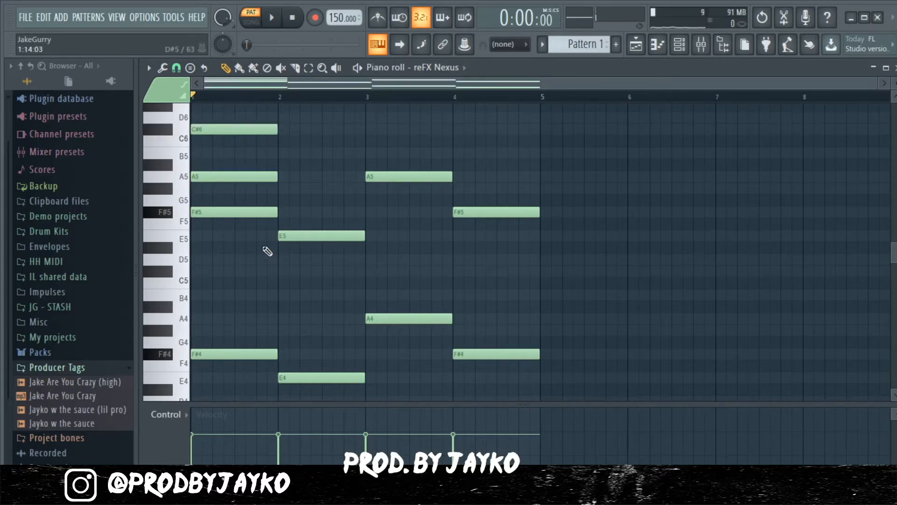
pyautogui.press('space')
pyautogui.press('space')
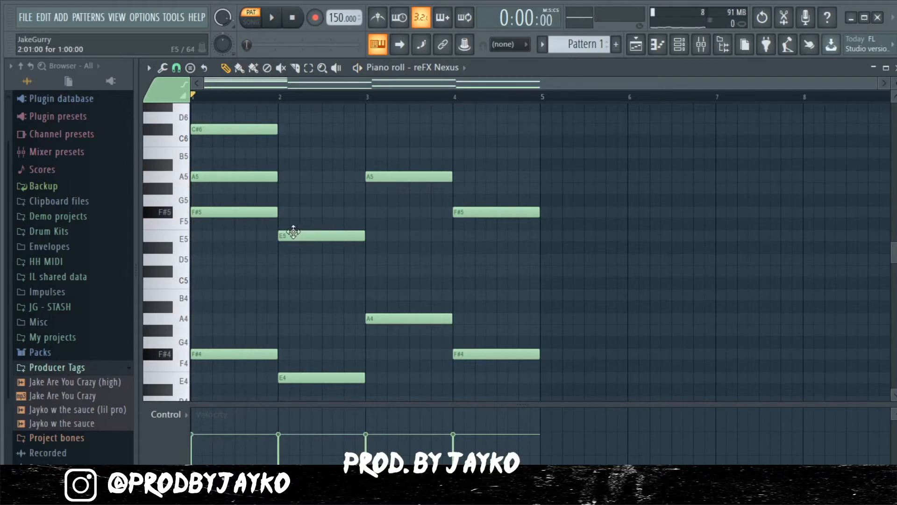
# Step: Build the next two chords by adding G#5 and B5 in bar 2, and C#6 and E6 in bar 3
pyautogui.click(280, 188)
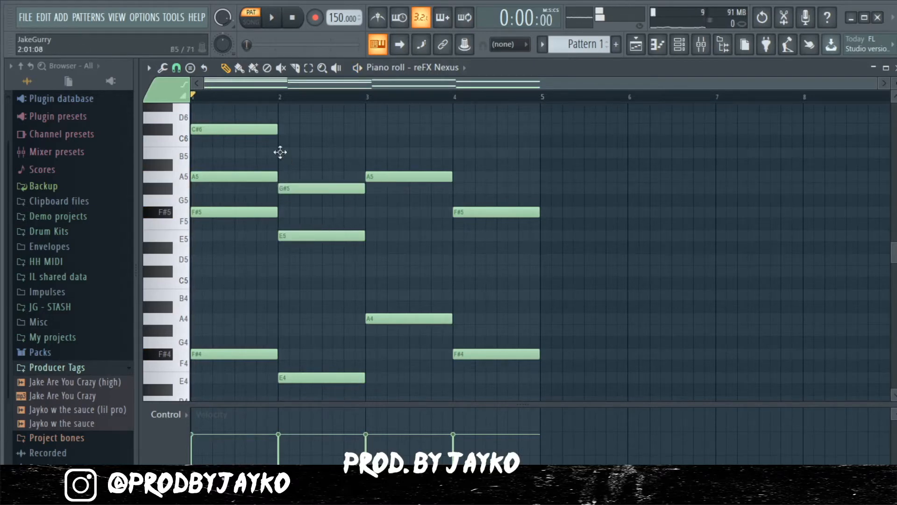
pyautogui.click(282, 153)
pyautogui.click(368, 130)
pyautogui.scroll(3, 373, 136)
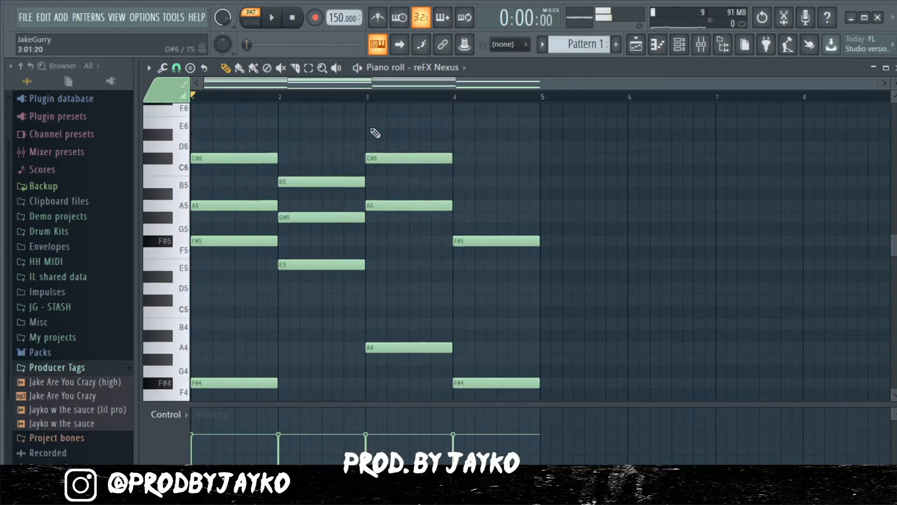
pyautogui.click(369, 164)
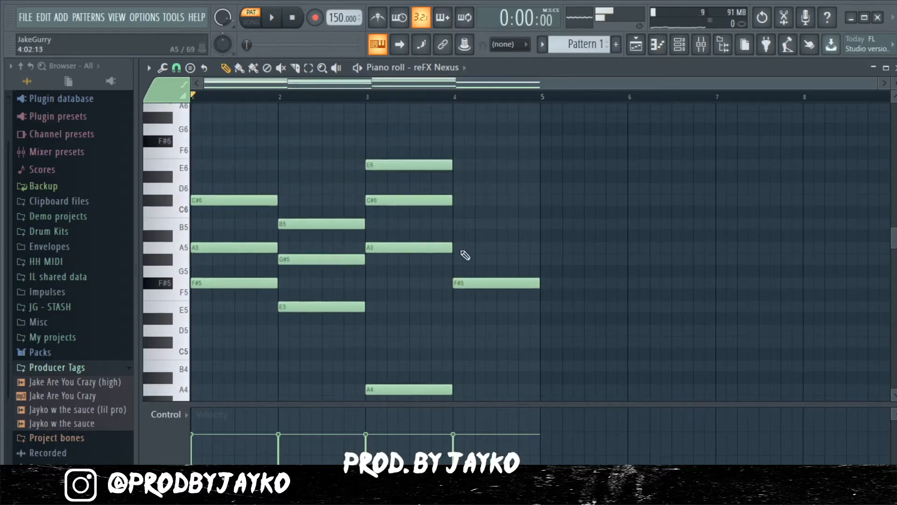
# Step: Add A5 and C#6 above the F#5 in bar 4 and play back the four-chord progression
pyautogui.click(457, 248)
pyautogui.click(458, 200)
pyautogui.scroll(-2, 460, 207)
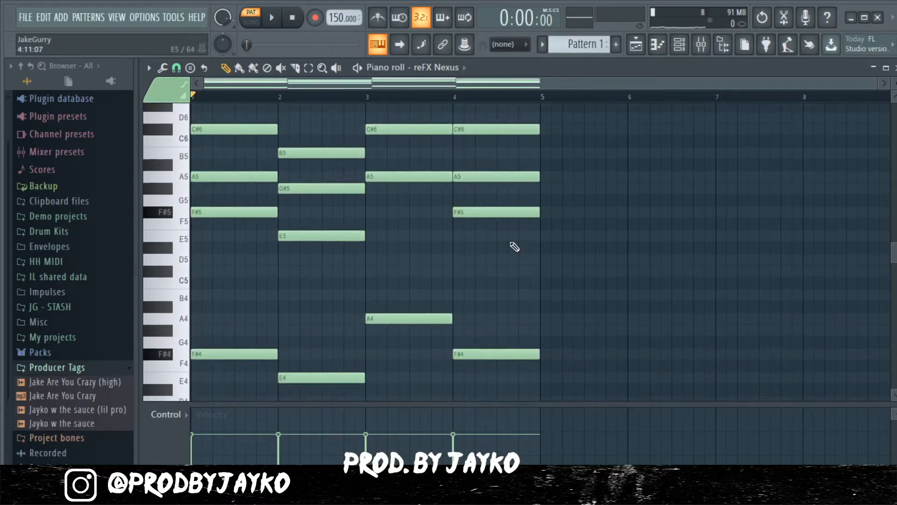
pyautogui.press('space')
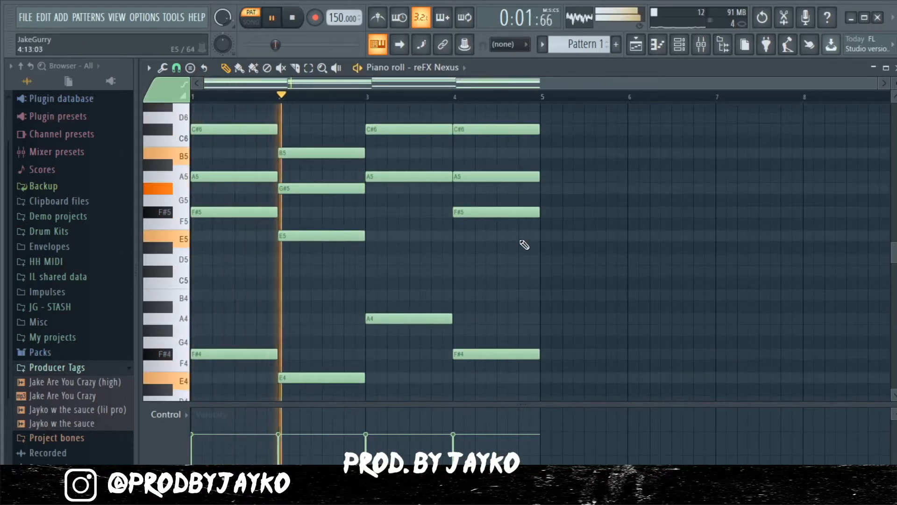
pyautogui.scroll(1, 525, 244)
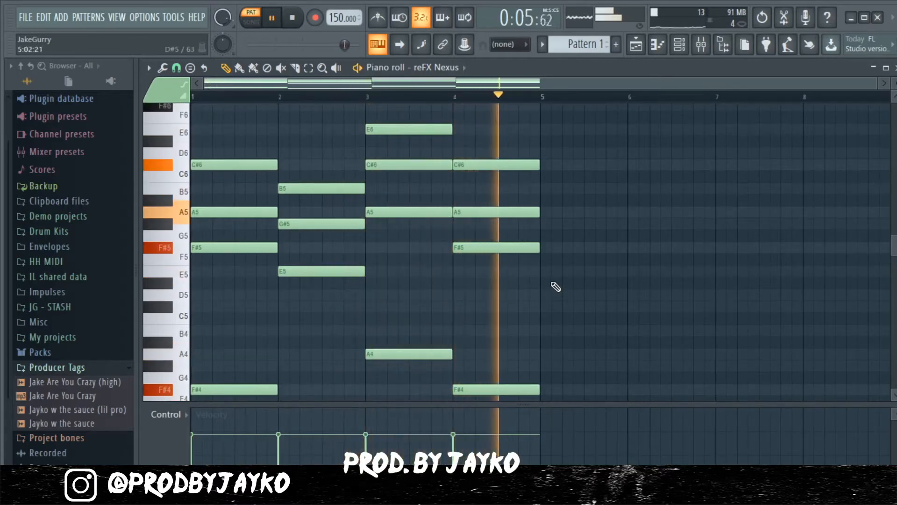
pyautogui.press('space')
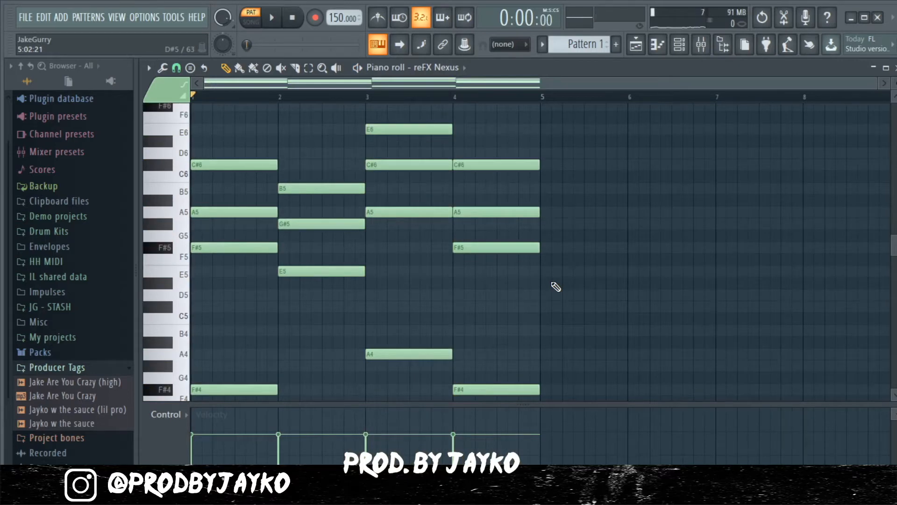
# Step: Try a one-bar E6 note on top of the bar 1 chord, play it back and remove it
pyautogui.scroll(1, 260, 288)
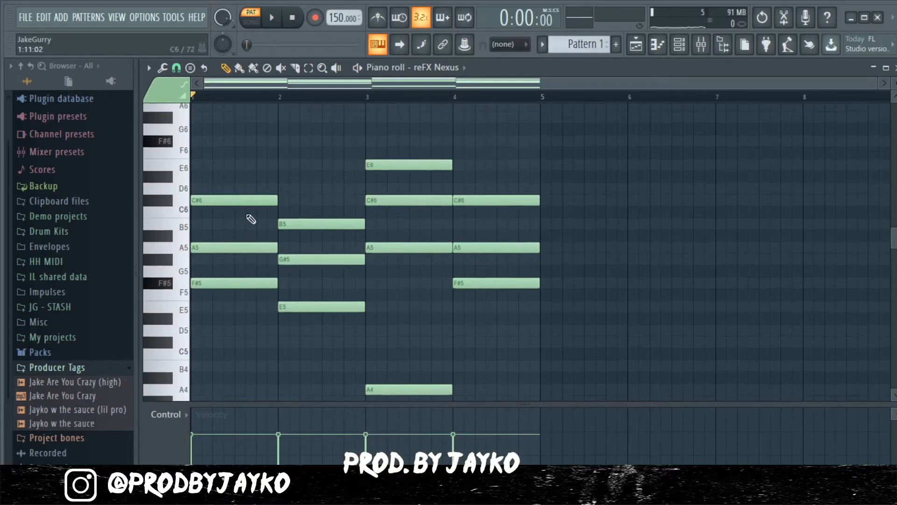
pyautogui.click(218, 165)
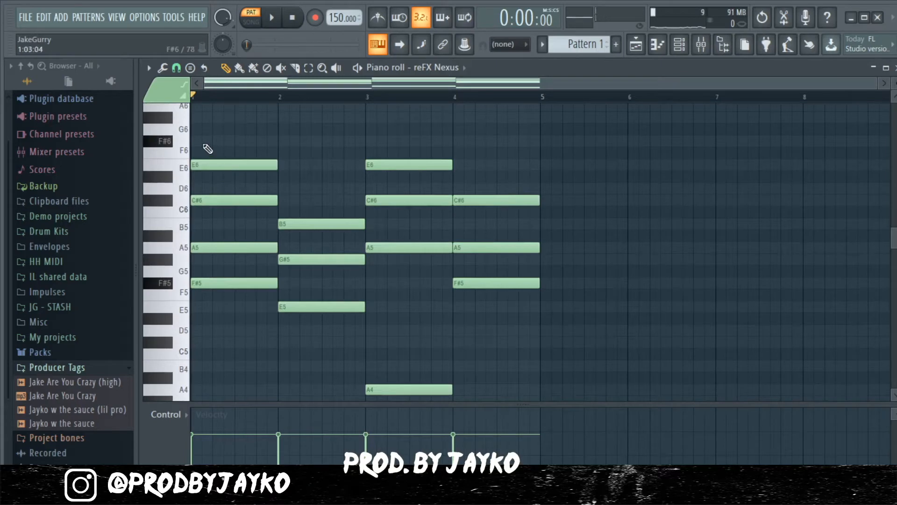
pyautogui.moveTo(207, 164); pyautogui.dragTo(215, 139)
pyautogui.rightClick(215, 137)
pyautogui.click(203, 164)
pyautogui.press('space')
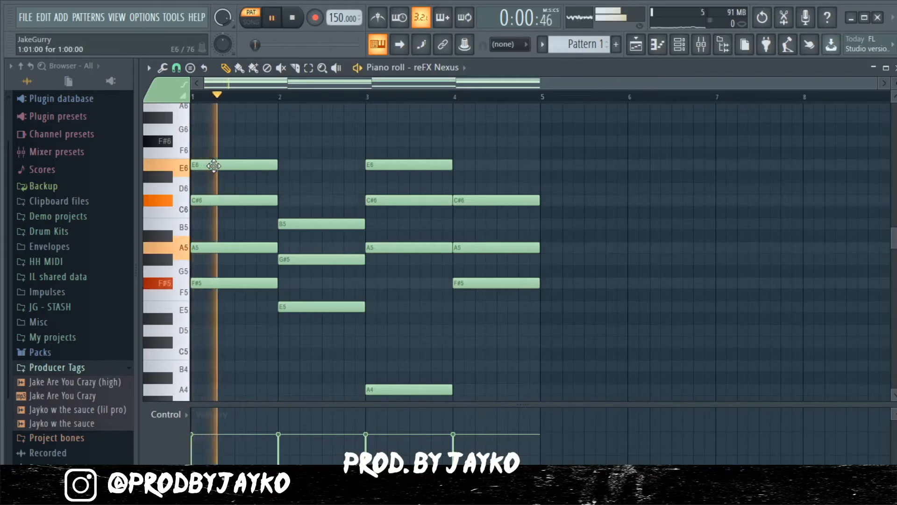
pyautogui.rightClick(217, 164)
pyautogui.press('space')
# Step: Try E6 and F#6 together on top of the bar 1 chord, play them back and delete both
pyautogui.click(205, 150)
pyautogui.rightClick(206, 150)
pyautogui.click(201, 164)
pyautogui.click(207, 141)
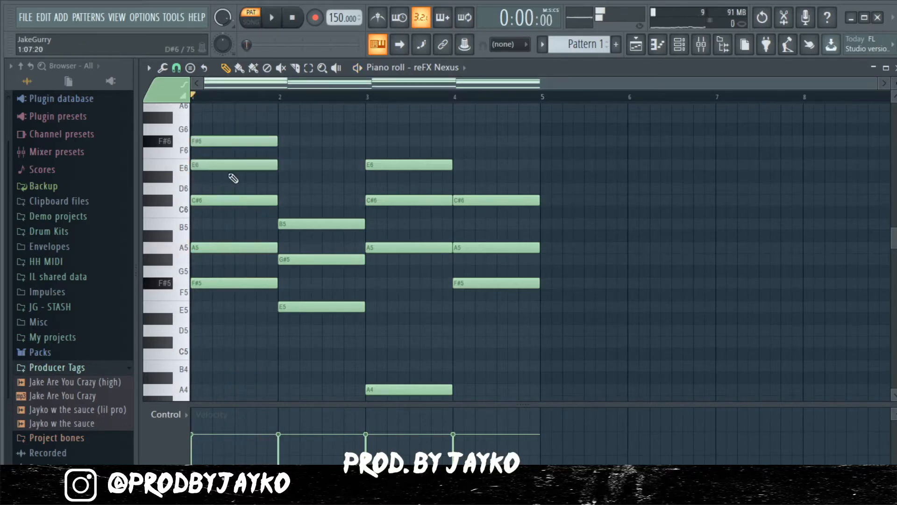
pyautogui.press('space')
pyautogui.press('space')
pyautogui.rightClick(227, 138)
pyautogui.rightClick(230, 165)
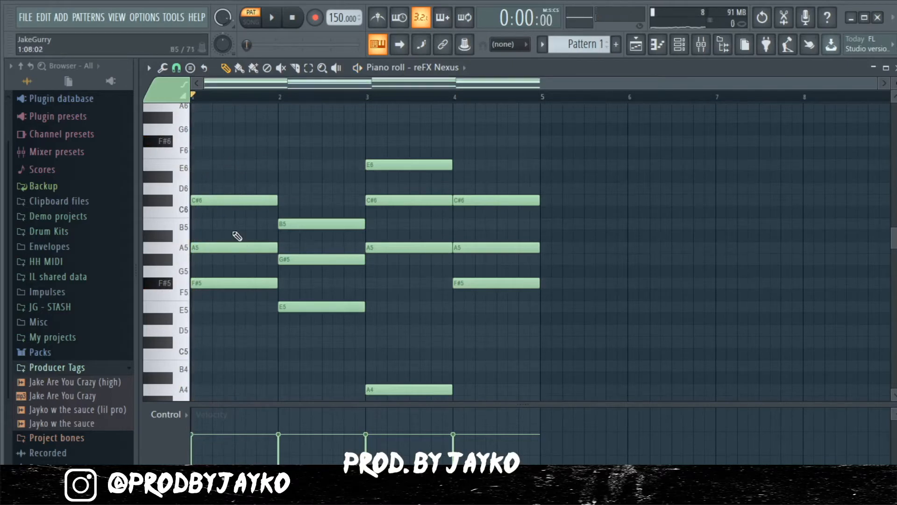
# Step: Move the A5 note of the bar 1 chord up one octave to A6
pyautogui.scroll(-1, 343, 299)
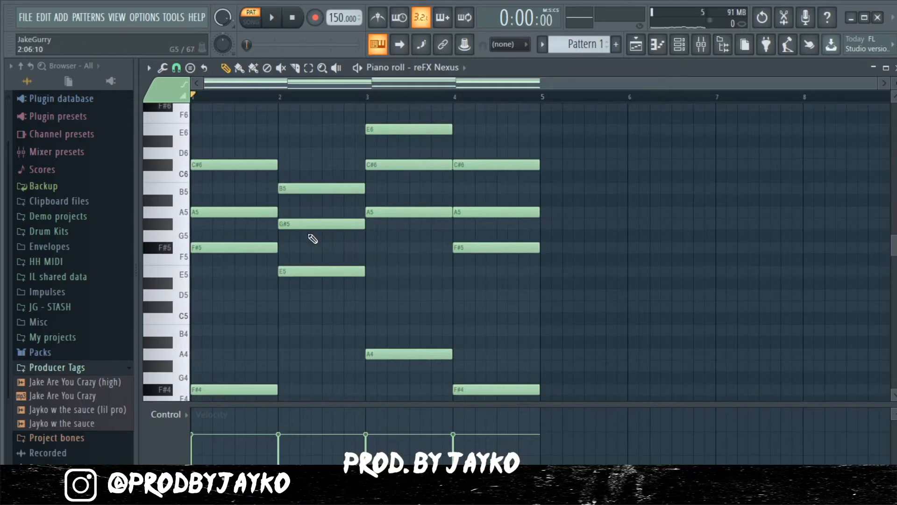
pyautogui.click(241, 212)
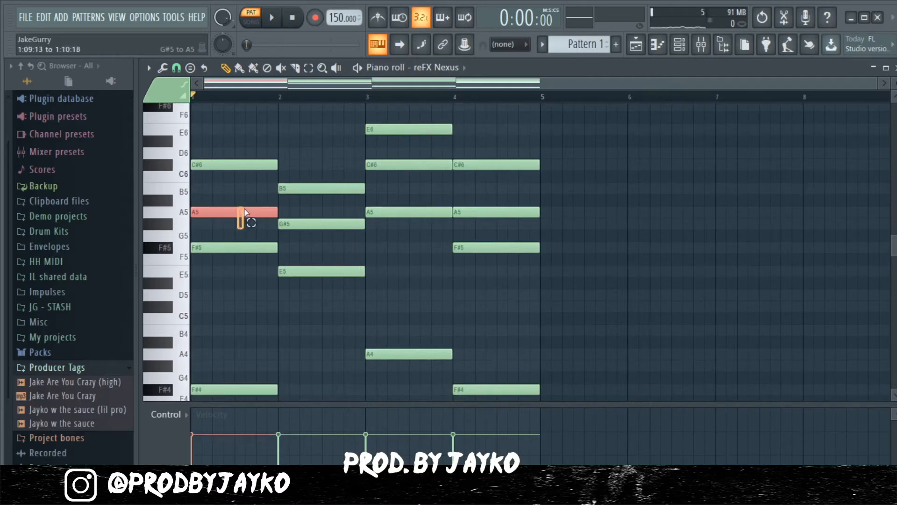
pyautogui.scroll(2, 232, 224)
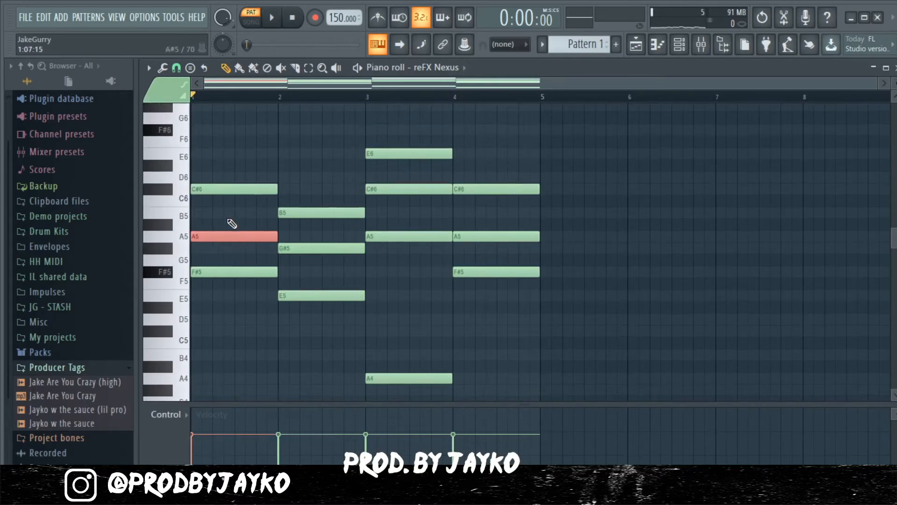
pyautogui.hotkey('ctrl', 'Up')
pyautogui.scroll(2, 233, 222)
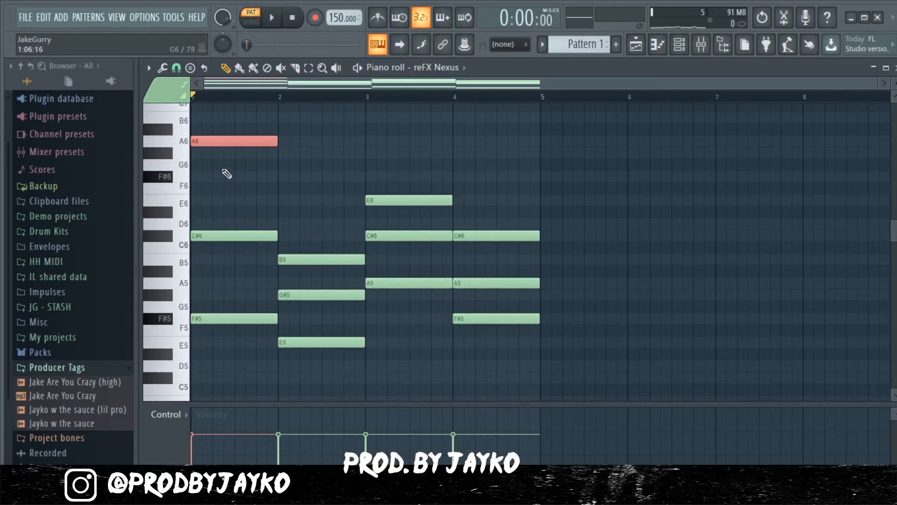
# Step: Lower the A6 note of the bar 1 chord one octave to A5 and play the chord back
pyautogui.hotkey('ctrl', 'Down')
pyautogui.hotkey('ctrl', 'Down')
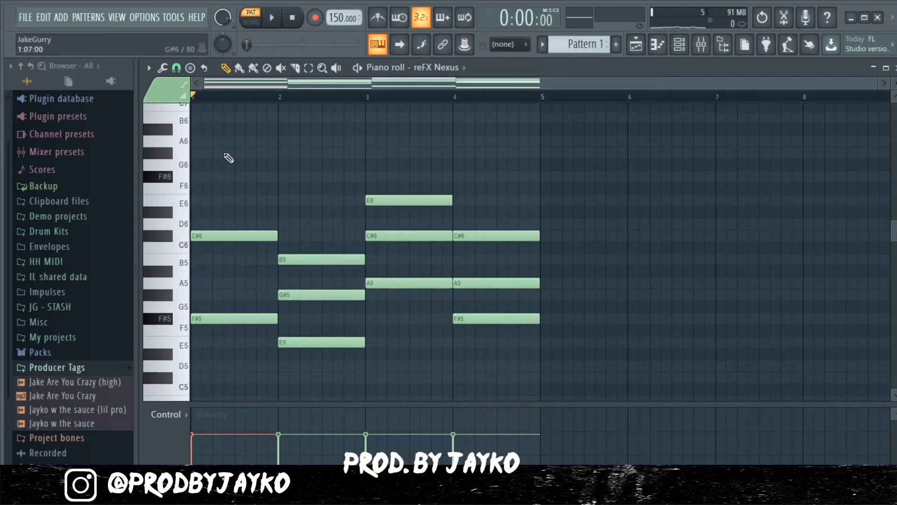
pyautogui.scroll(-4, 231, 158)
pyautogui.hotkey('ctrl', 'Up')
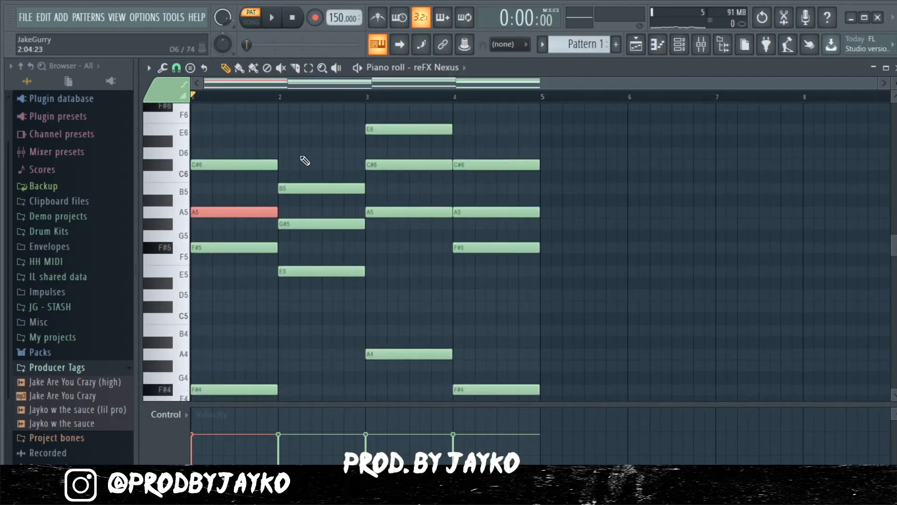
pyautogui.press('Delete')
pyautogui.scroll(2, 305, 160)
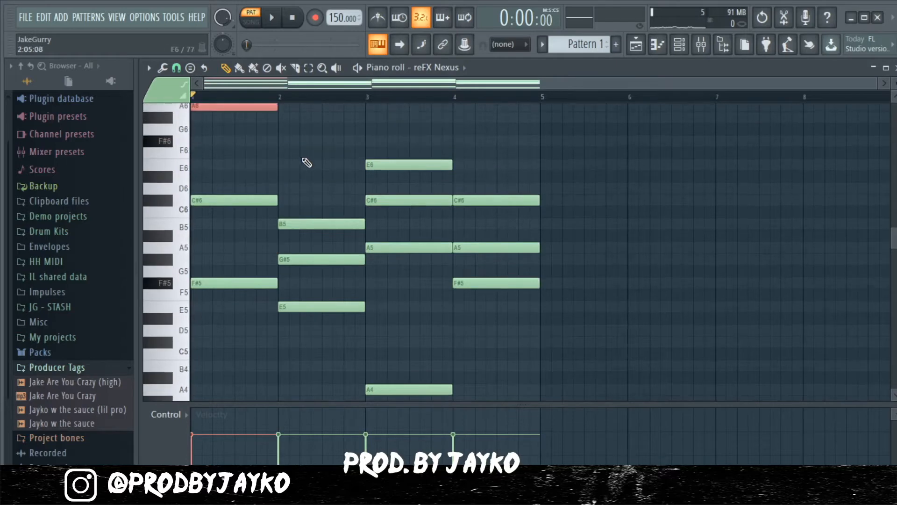
pyautogui.scroll(2, 304, 160)
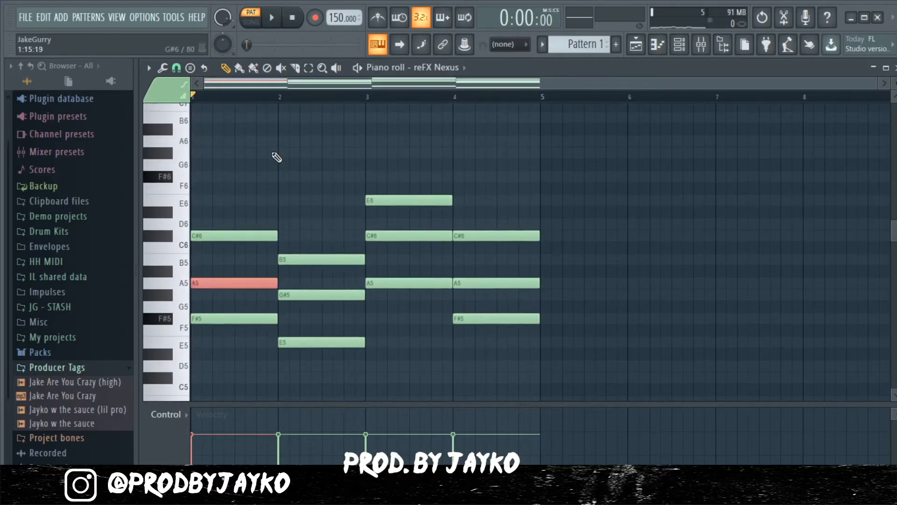
pyautogui.press('space')
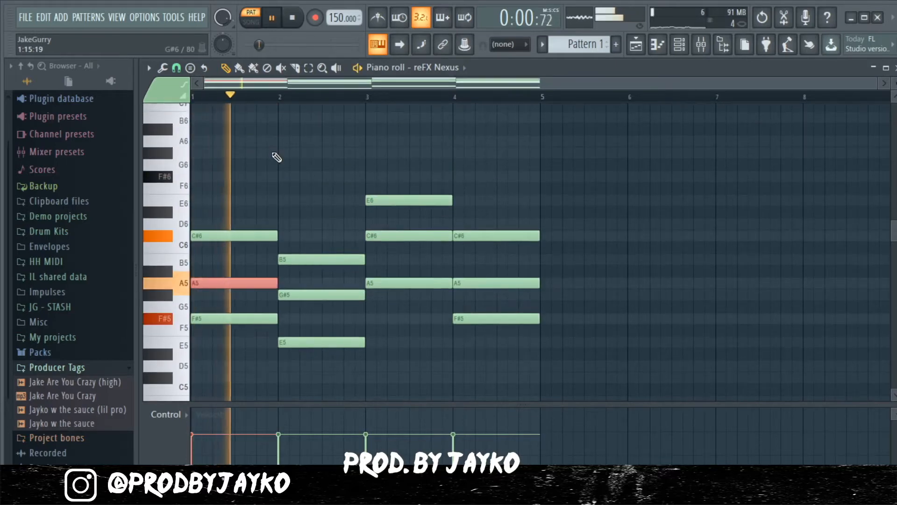
pyautogui.press('space')
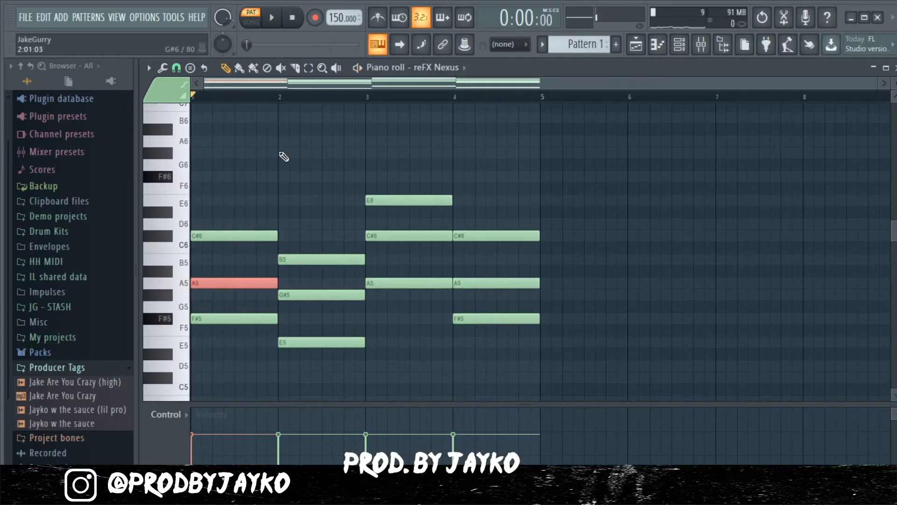
# Step: Raise the bar 1 A5 to A6 and the bar 2 G#5 to G#6, playing the progression to compare
pyautogui.hotkey('ctrl', 'Up')
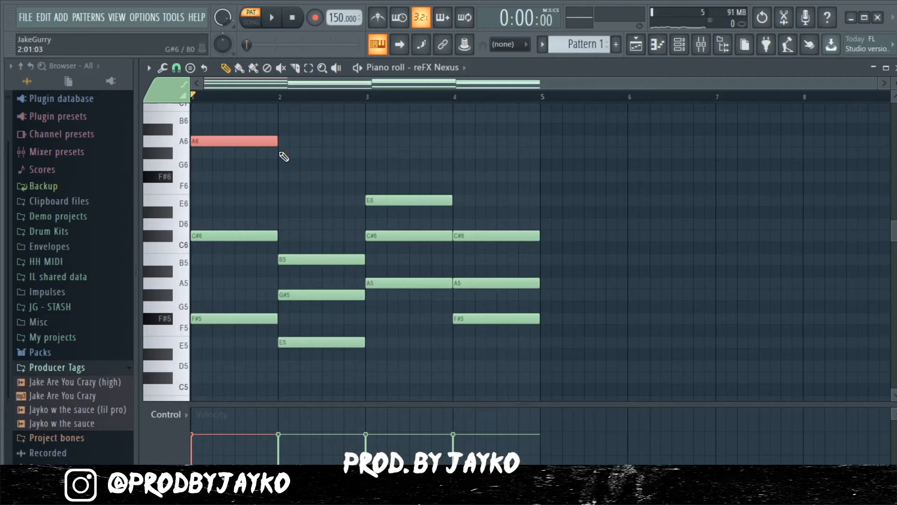
pyautogui.press('space')
pyautogui.keyDown('ctrl'); pyautogui.click(300, 216); pyautogui.keyUp('ctrl')
pyautogui.press('space')
pyautogui.keyDown('ctrl'); pyautogui.click(295, 294); pyautogui.keyUp('ctrl')
pyautogui.hotkey('ctrl', 'Up')
pyautogui.press('space')
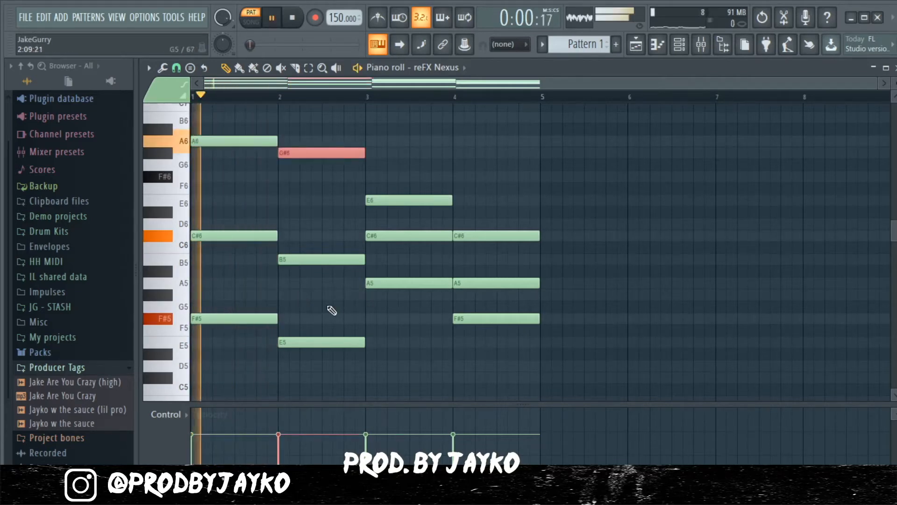
# Step: Raise the C#6 in bar 3 to C#7 and the A5 in bar 4 to A6 while listening to the progression
pyautogui.keyDown('ctrl'); pyautogui.click(410, 236); pyautogui.keyUp('ctrl')
pyautogui.keyDown('ctrl'); pyautogui.keyDown('shift'); pyautogui.click(461, 282); pyautogui.keyUp('shift'); pyautogui.keyUp('ctrl')
pyautogui.hotkey('ctrl', 'Up')
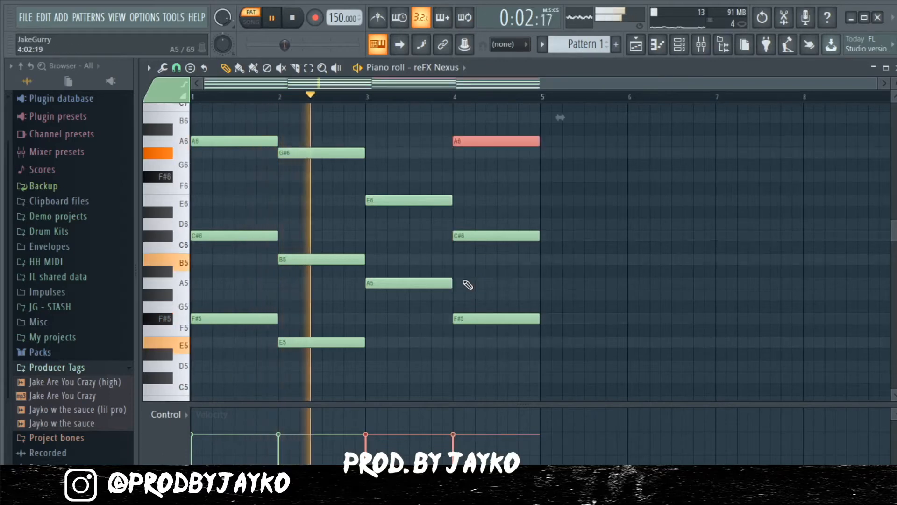
pyautogui.scroll(2, 474, 274)
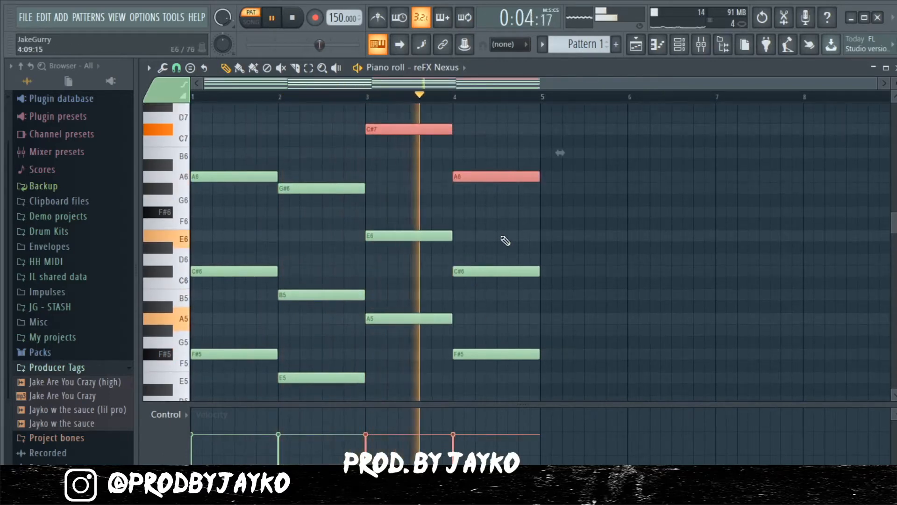
pyautogui.press('space')
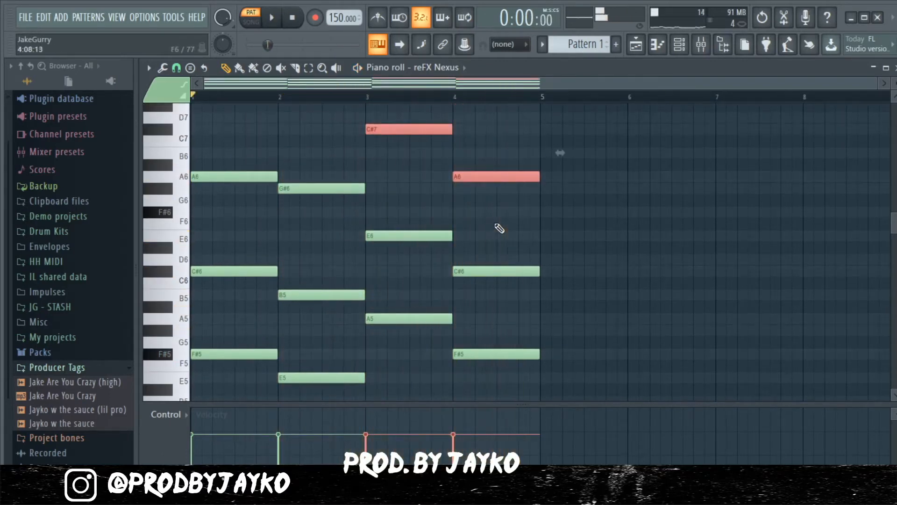
pyautogui.click(500, 226)
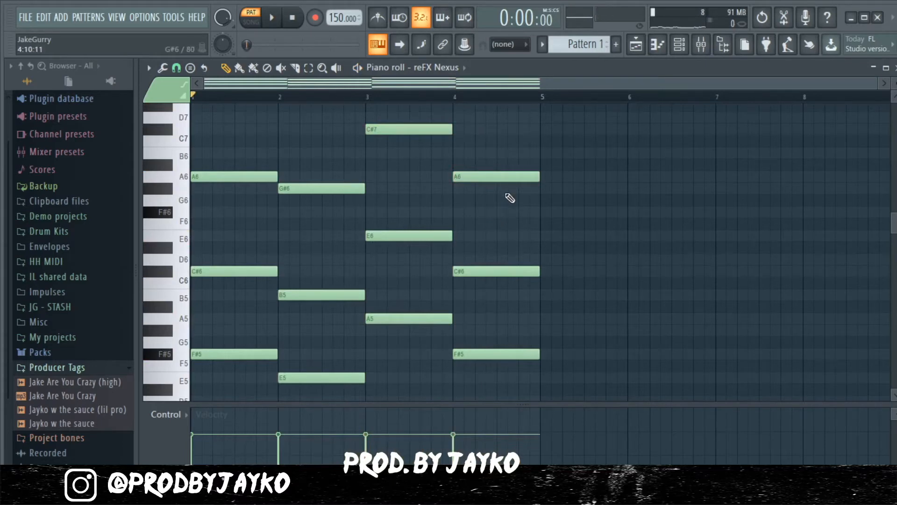
# Step: Lower the top notes of all four bars by one octave and clear the selection
pyautogui.moveTo(504, 196); pyautogui.dragTo(223, 124)
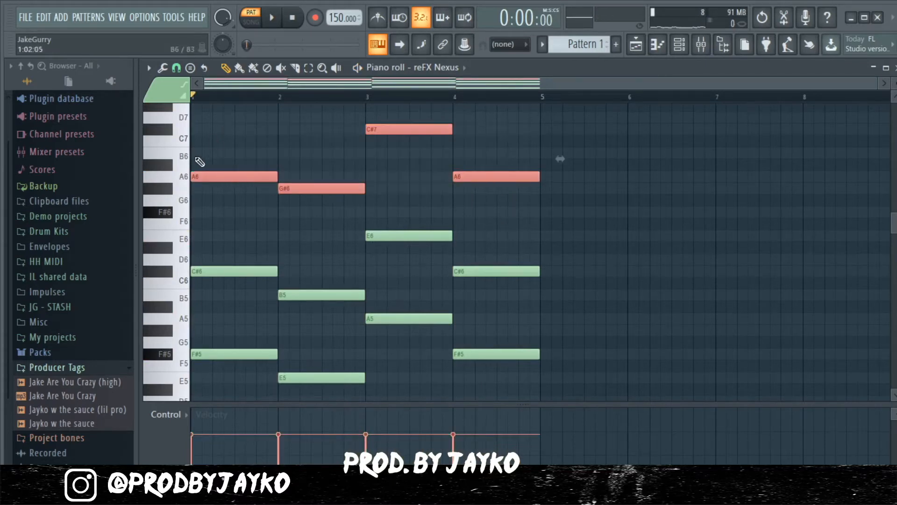
pyautogui.hotkey('ctrl', 'Down')
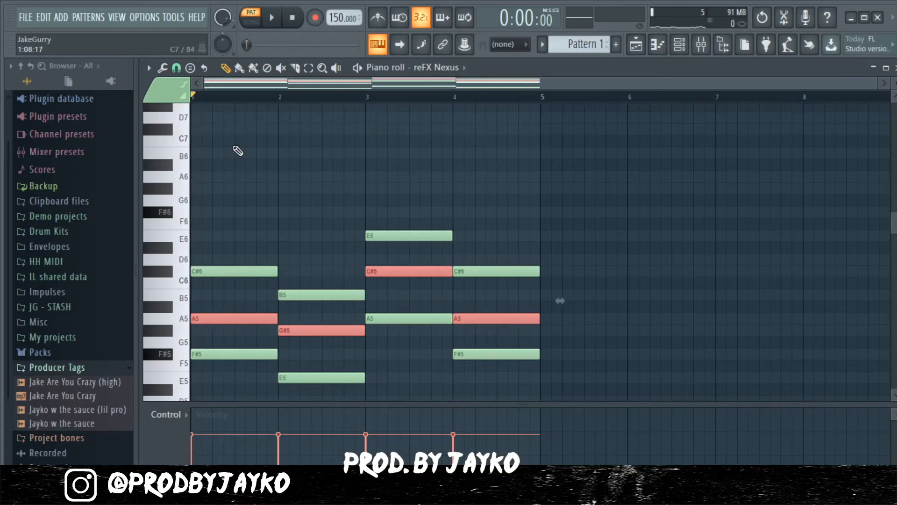
pyautogui.click(284, 183)
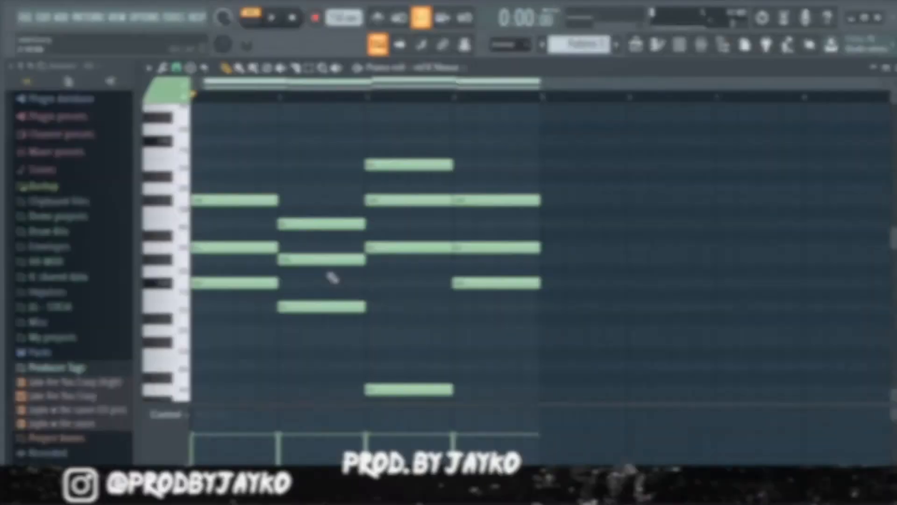
# Step: Select the low root notes F#4, E4, A4 and F#4 across the four bars and reduce their velocity
pyautogui.scroll(-5, 337, 283)
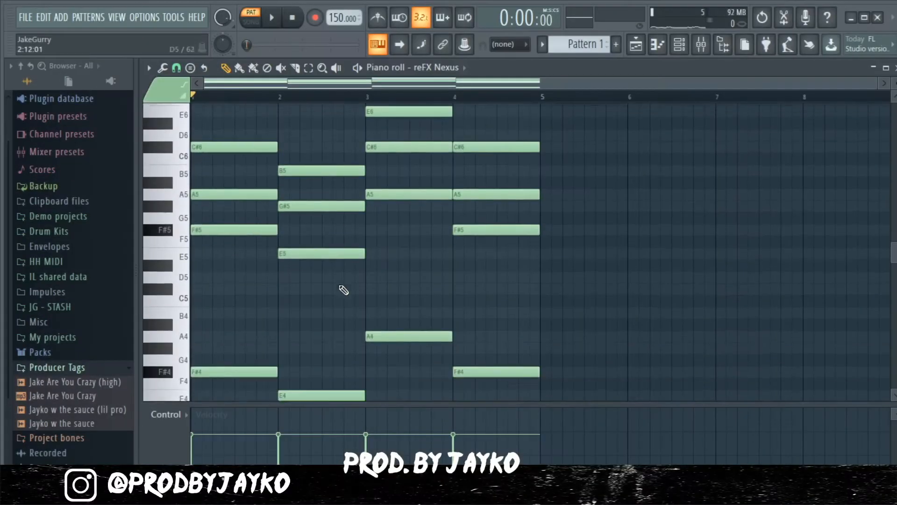
pyautogui.moveTo(522, 312); pyautogui.dragTo(194, 229)
pyautogui.scroll(-5, 329, 245)
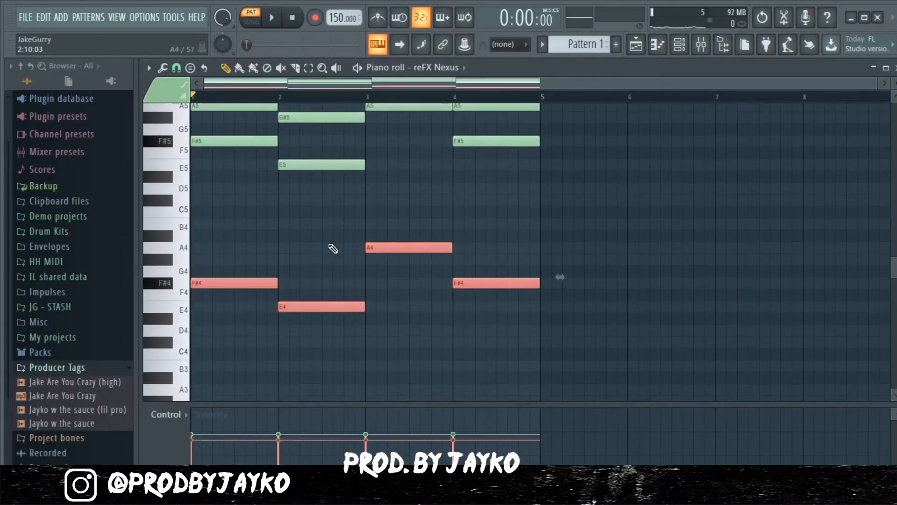
pyautogui.scroll(5, 345, 245)
pyautogui.moveTo(502, 322); pyautogui.dragTo(229, 150)
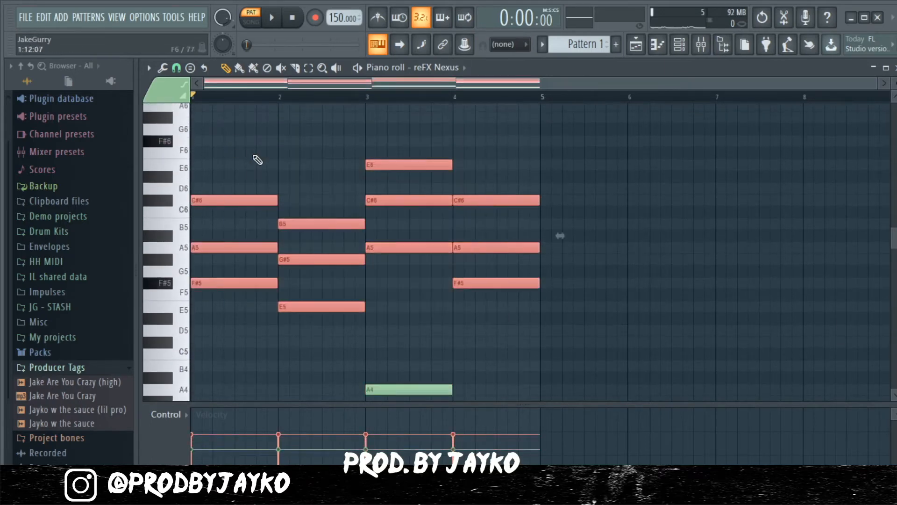
pyautogui.hotkey('ctrl', 'd')
# Step: Add one-beat melody notes A6, G#6 and F#6 on beats 2, 3 and 4 of bar 1 and play them back
pyautogui.scroll(1, 257, 167)
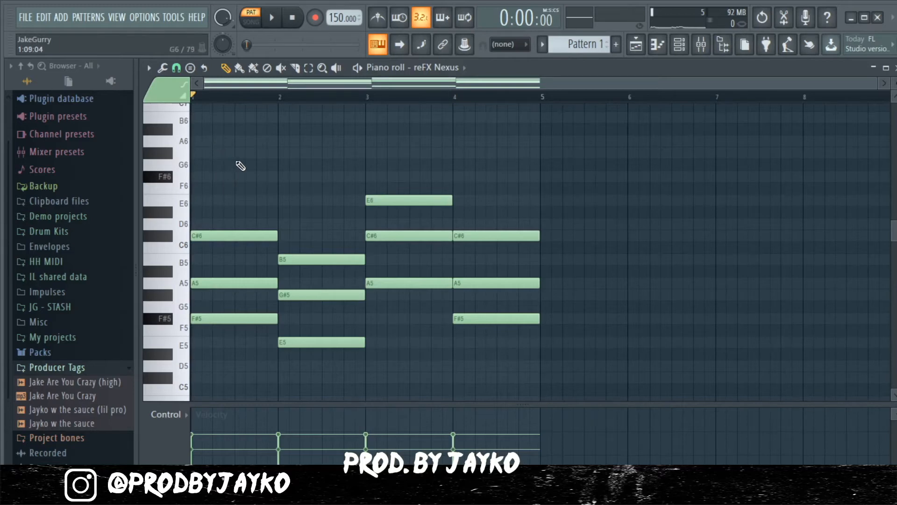
pyautogui.click(215, 140)
pyautogui.moveTo(293, 141); pyautogui.dragTo(237, 153)
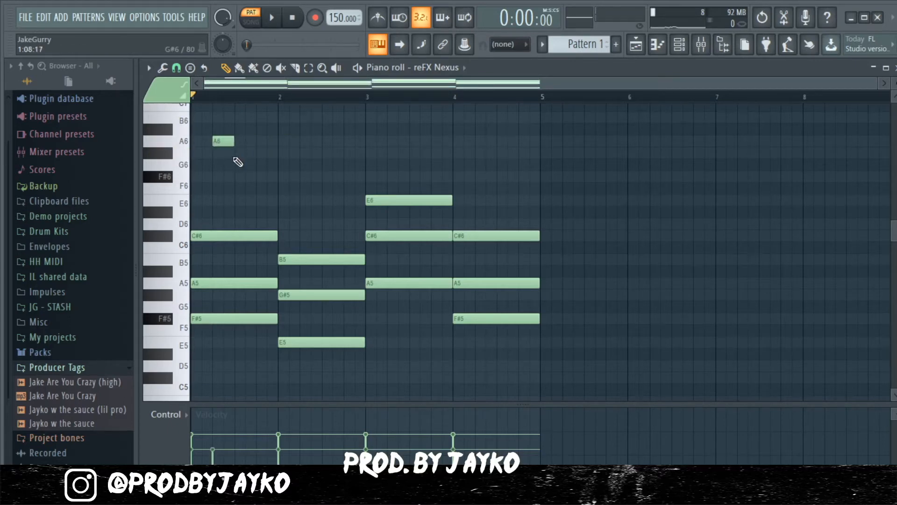
pyautogui.press('space')
pyautogui.click(239, 152)
pyautogui.click(260, 176)
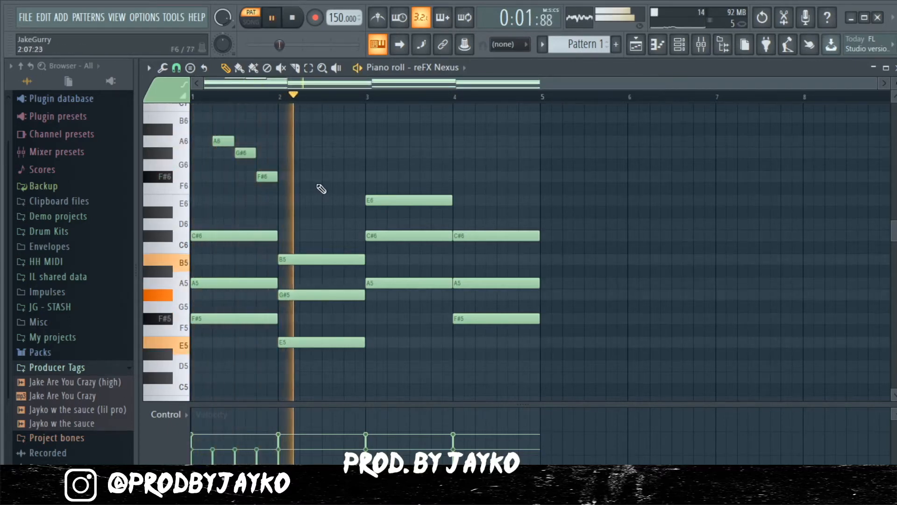
# Step: Try the bar 1 melody without its F#6, with the G#6 lengthened to the end of the bar
pyautogui.rightClick(272, 177)
pyautogui.moveTo(255, 153); pyautogui.dragTo(277, 153)
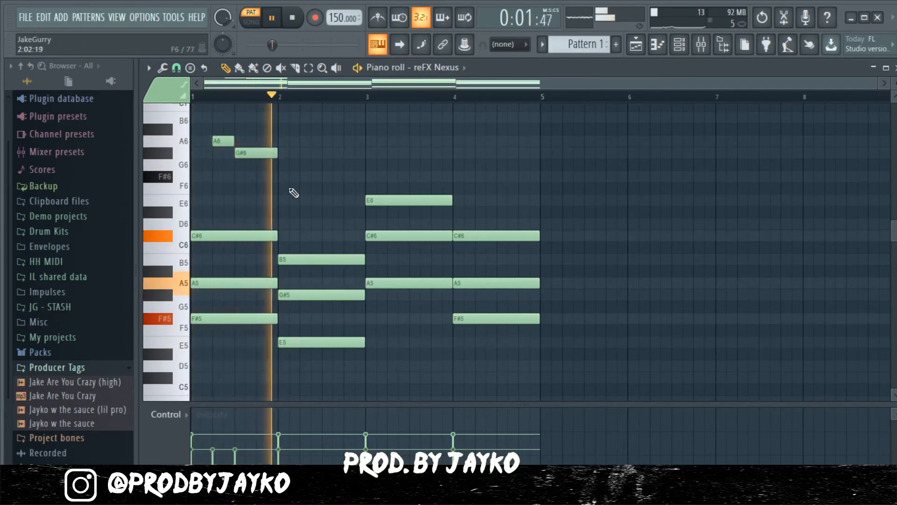
pyautogui.press('space')
# Step: Add one-beat melody notes E6 on beat 2 and G#6 on beat 3 of bar 2, and play the melody back
pyautogui.click(302, 200)
pyautogui.moveTo(342, 201); pyautogui.dragTo(322, 201)
pyautogui.click(327, 176)
pyautogui.rightClick(327, 177)
pyautogui.click(326, 153)
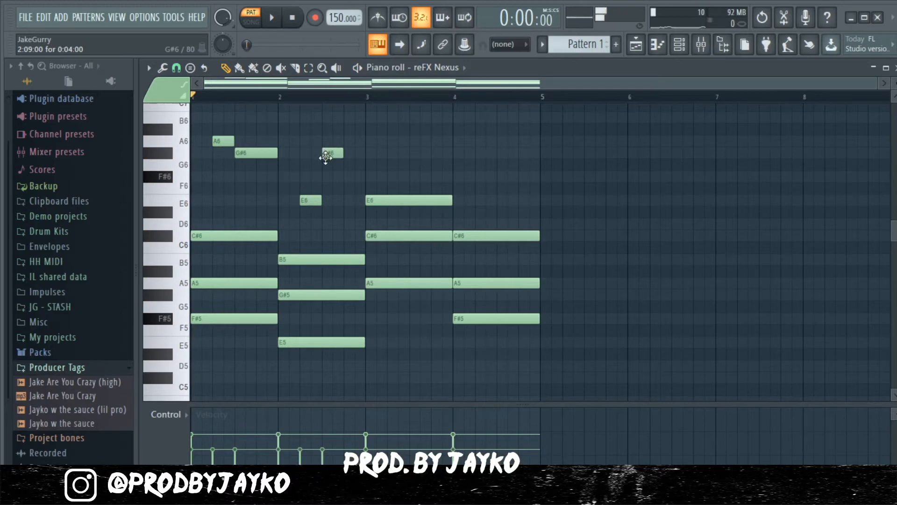
pyautogui.press('space')
pyautogui.press('space')
pyautogui.press('space')
# Step: Shorten the bar 1 G#6 to one beat, put an F#6 on beat 4, and play the melody back
pyautogui.moveTo(276, 153); pyautogui.dragTo(255, 155)
pyautogui.click(262, 176)
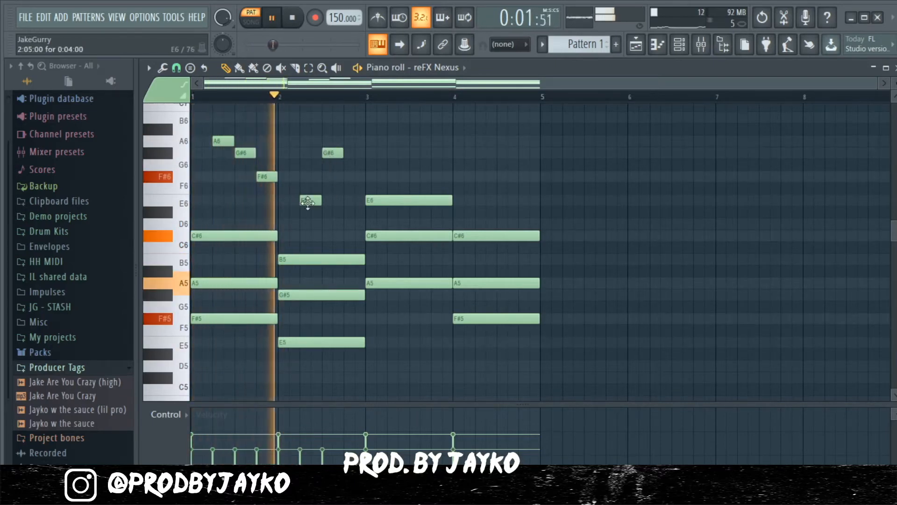
pyautogui.press('space')
pyautogui.press('space')
pyautogui.press('space')
pyautogui.press('space')
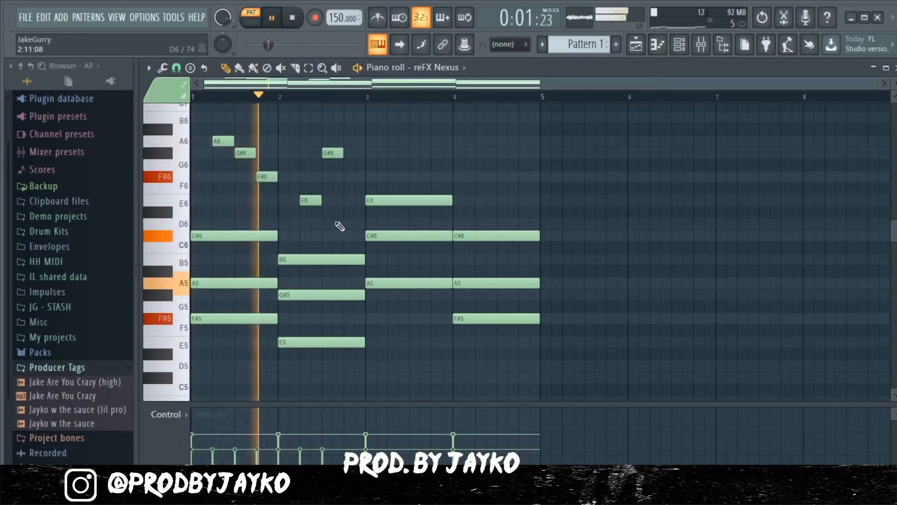
pyautogui.press('space')
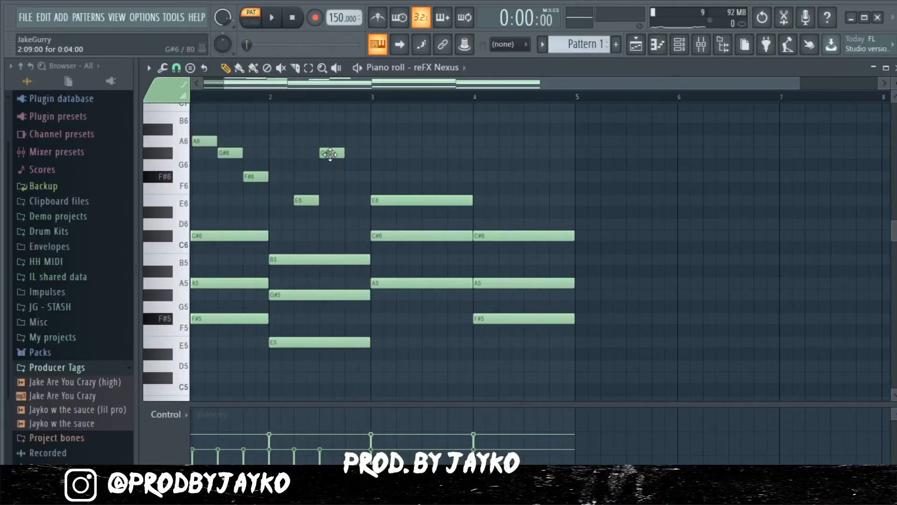
# Step: Replace the G#6 melody note in bar 2 with an A6, play it back and extend it to the end of the bar
pyautogui.click(326, 140)
pyautogui.rightClick(330, 153)
pyautogui.keyDown('ctrl'); pyautogui.scroll(-2, 330, 170); pyautogui.keyUp('ctrl')
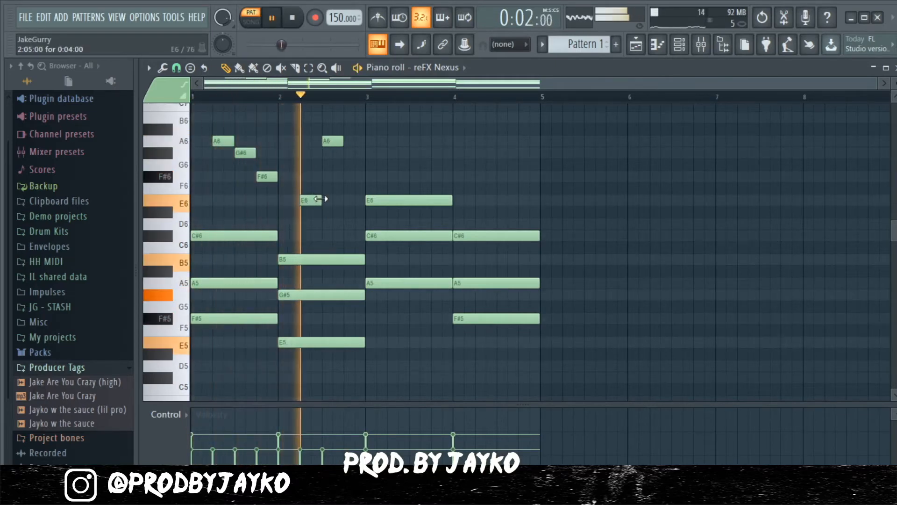
pyautogui.press('space')
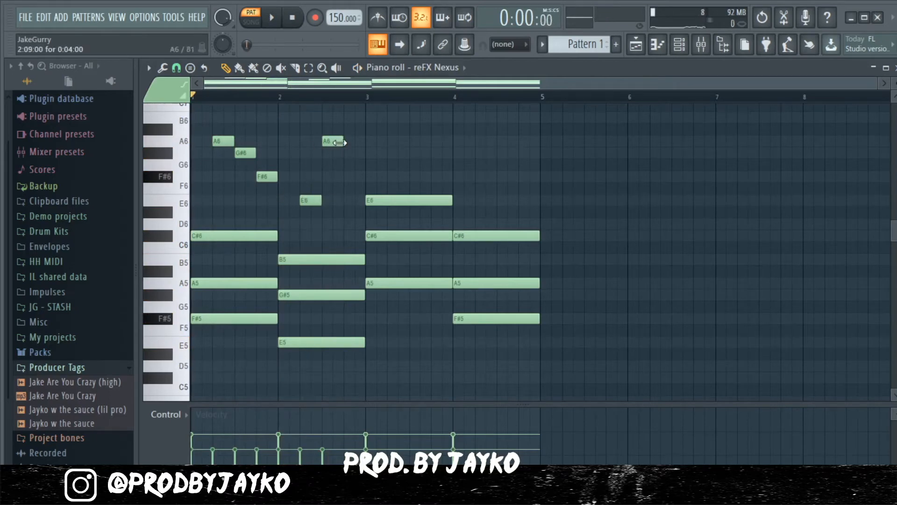
pyautogui.scroll(1, 340, 165)
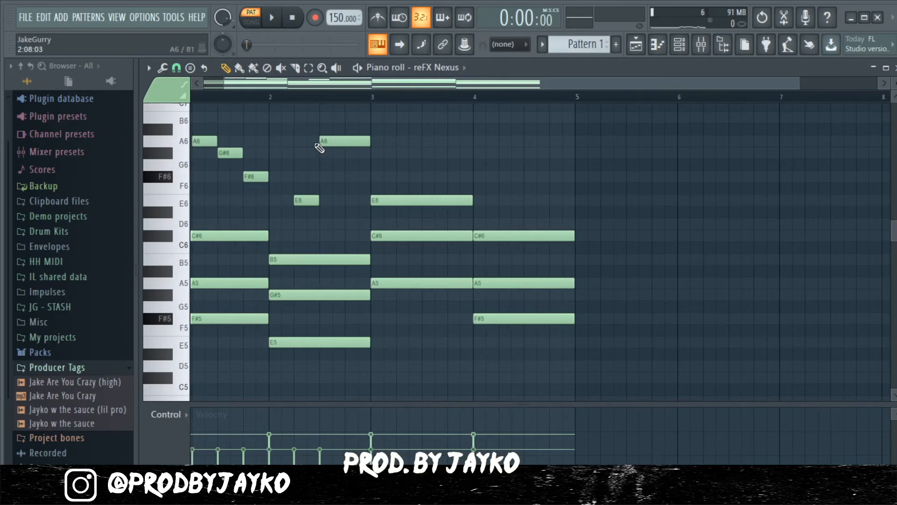
# Step: Add a very short G#6 grace note on beat 3 of bar 2, shift the A6 to start right after it, and play back
pyautogui.click(184, 72)
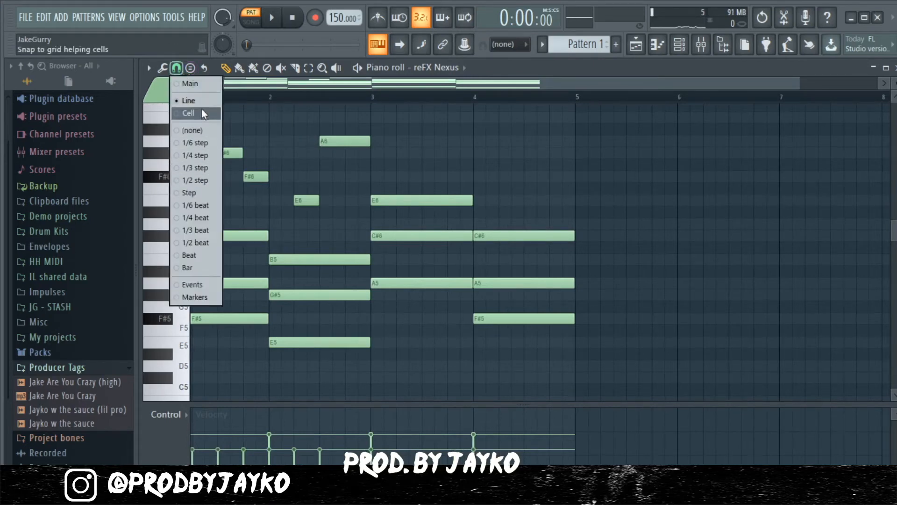
pyautogui.click(328, 176)
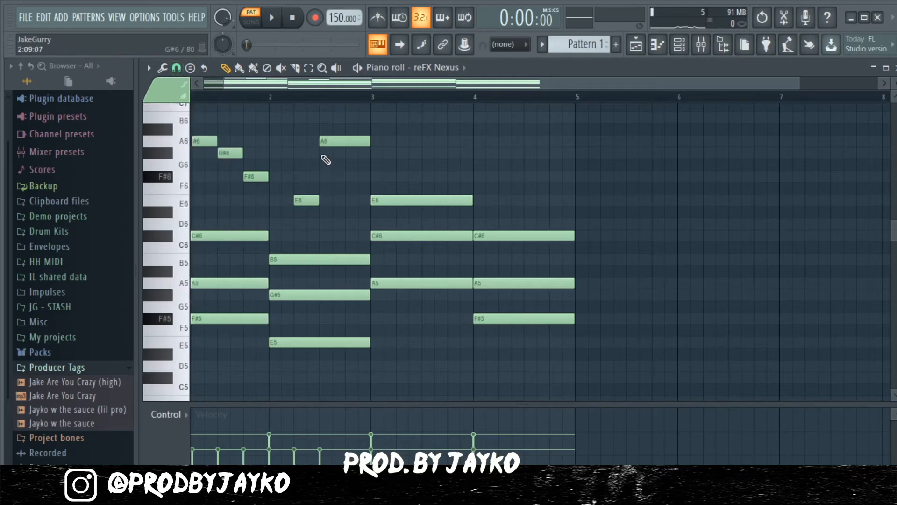
pyautogui.click(325, 153)
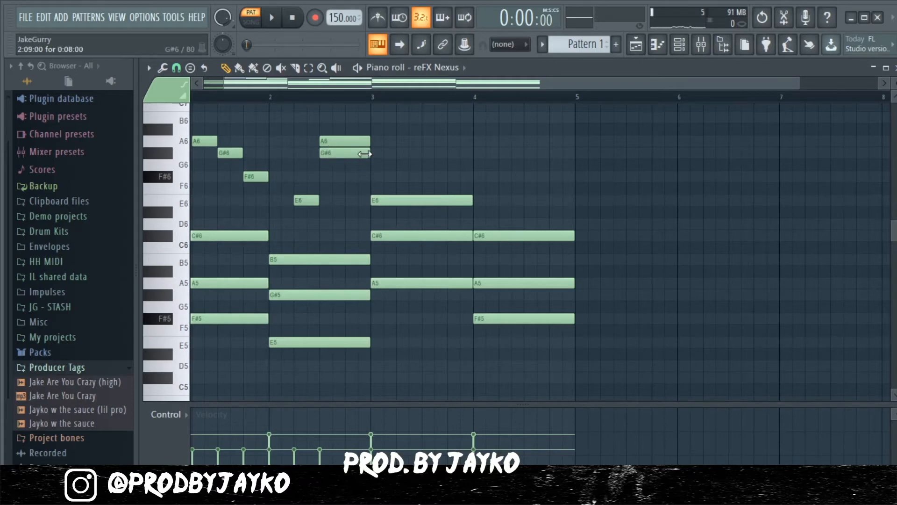
pyautogui.moveTo(368, 153); pyautogui.dragTo(321, 173)
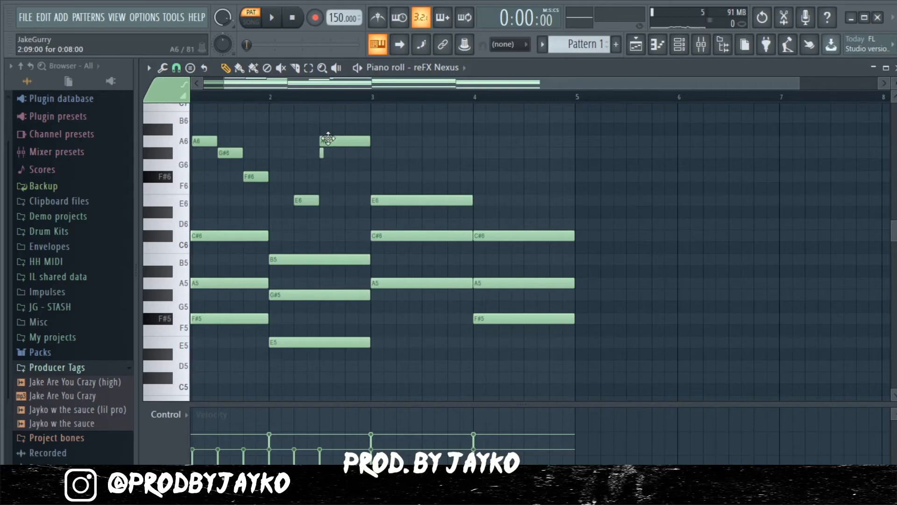
pyautogui.moveTo(328, 142); pyautogui.dragTo(333, 142)
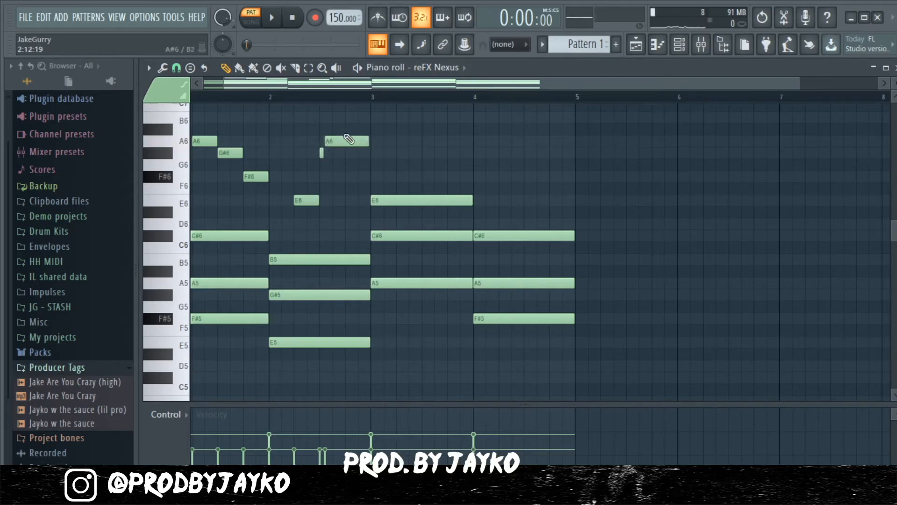
pyautogui.press('space')
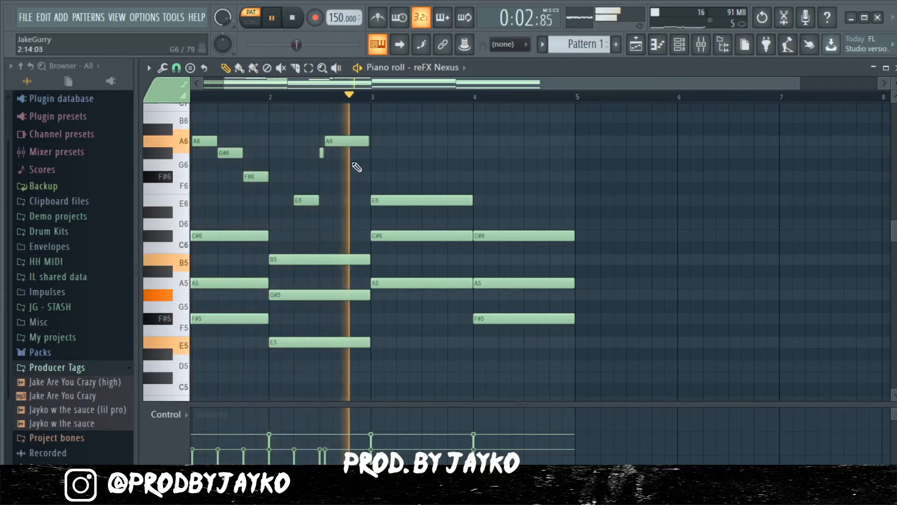
# Step: Tighten the timing of the G#6 grace note and the A6 following it in bar 2, and play the melody back
pyautogui.press('space')
pyautogui.scroll(1, 344, 163)
pyautogui.scroll(1, 344, 162)
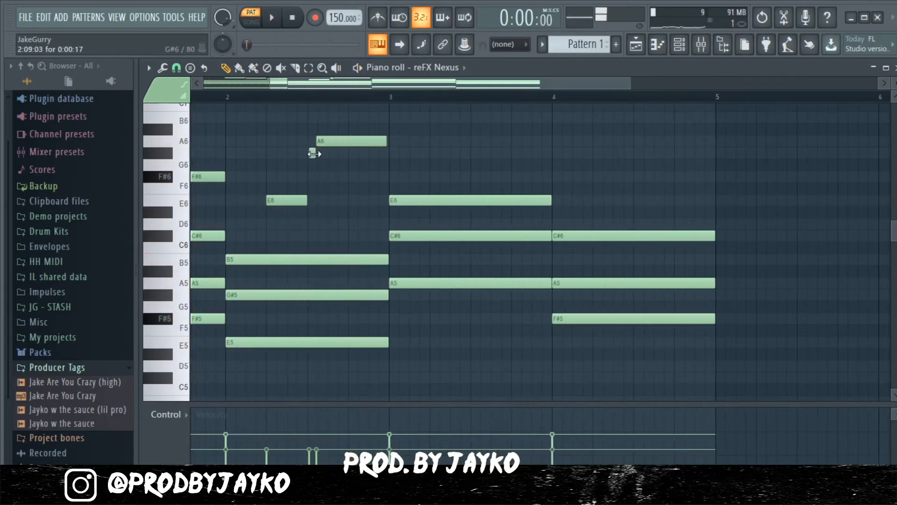
pyautogui.scroll(2, 310, 152)
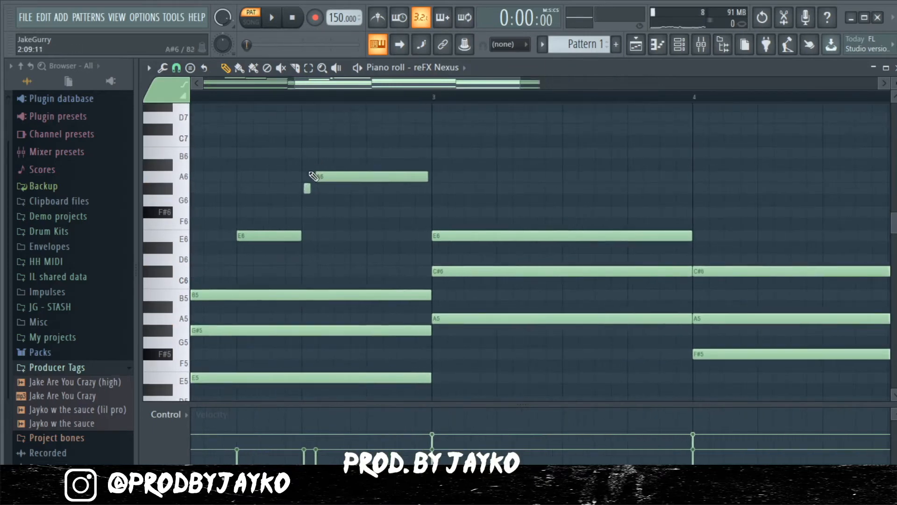
pyautogui.moveTo(306, 187); pyautogui.dragTo(332, 178)
pyautogui.press('space')
pyautogui.moveTo(422, 179); pyautogui.dragTo(423, 178)
pyautogui.press('space')
pyautogui.scroll(-3, 387, 156)
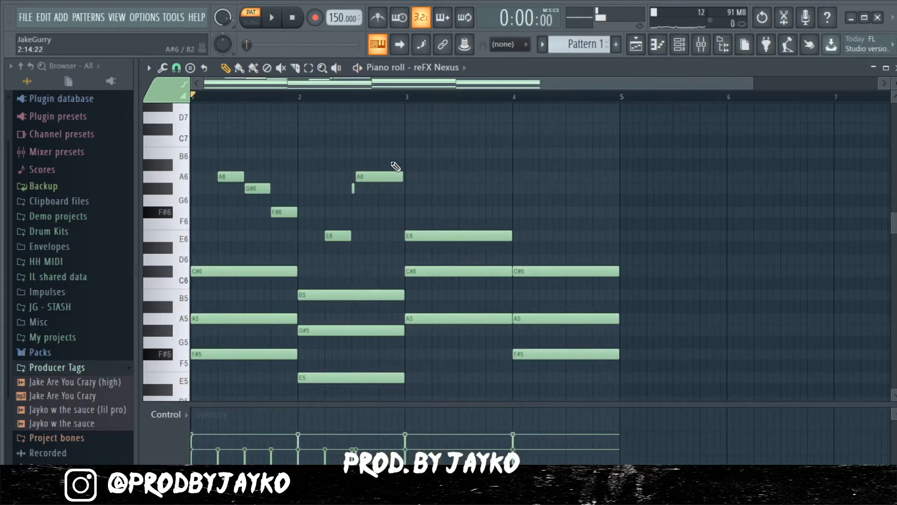
# Step: Add a one-beat B6 on beat 4 of bar 2, shorten the A6 before it to end there, and play back
pyautogui.click(381, 153)
pyautogui.press('space')
pyautogui.moveTo(425, 153); pyautogui.dragTo(375, 178)
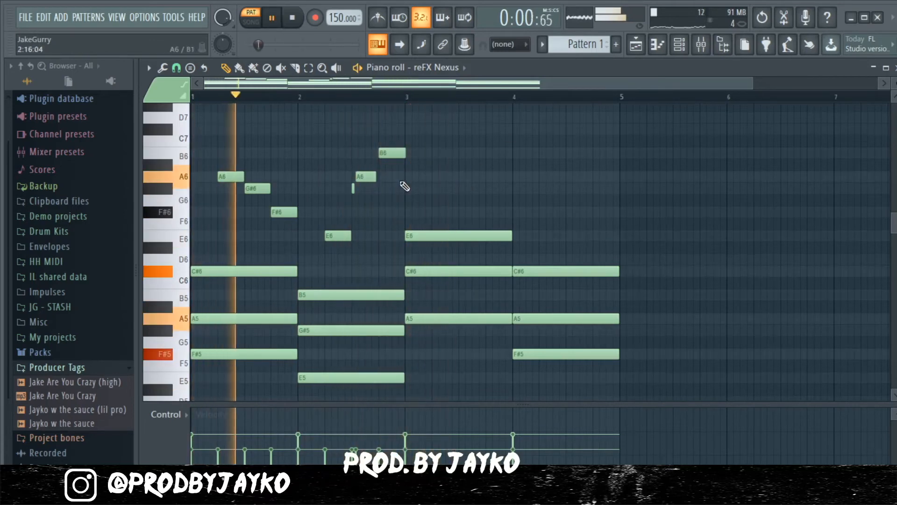
# Step: Copy the G#6 grace note and A6 from bar 2 to beat 3 of bar 3 and transpose the copies to A#6 and B6
pyautogui.click(367, 178)
pyautogui.moveTo(367, 178); pyautogui.dragTo(466, 174)
pyautogui.press('space')
pyautogui.hotkey('ctrl', 'Up')
pyautogui.hotkey('ctrl', 'Down')
pyautogui.hotkey('shift', 'Up')
pyautogui.hotkey('shift', 'Up')
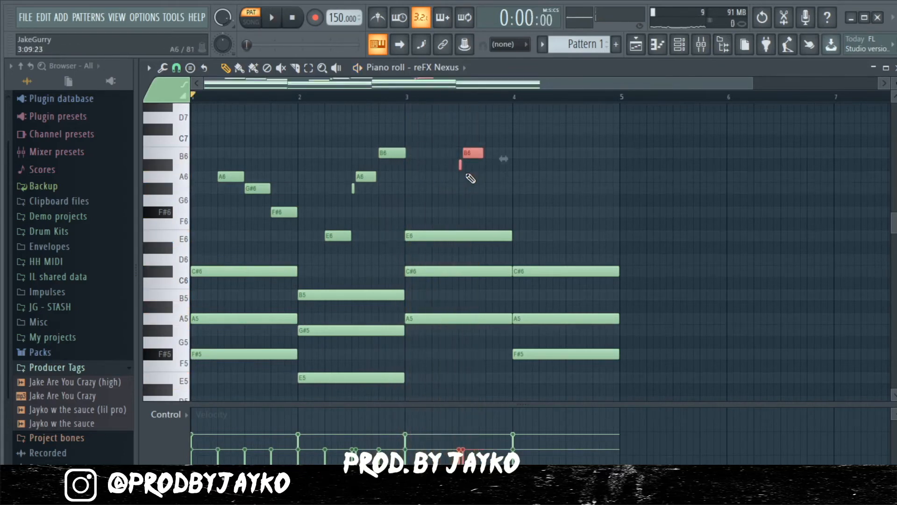
# Step: Play the melody back and raise the copied pair in bar 3 by three semitones to C#7 and D7
pyautogui.press('space')
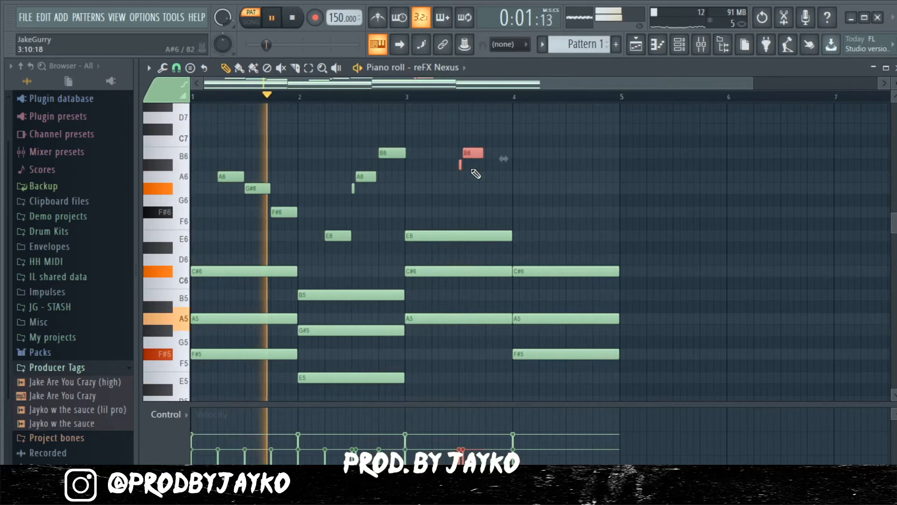
pyautogui.hotkey('shift', 'Up')
pyautogui.hotkey('shift', 'Up')
pyautogui.hotkey('shift', 'Up')
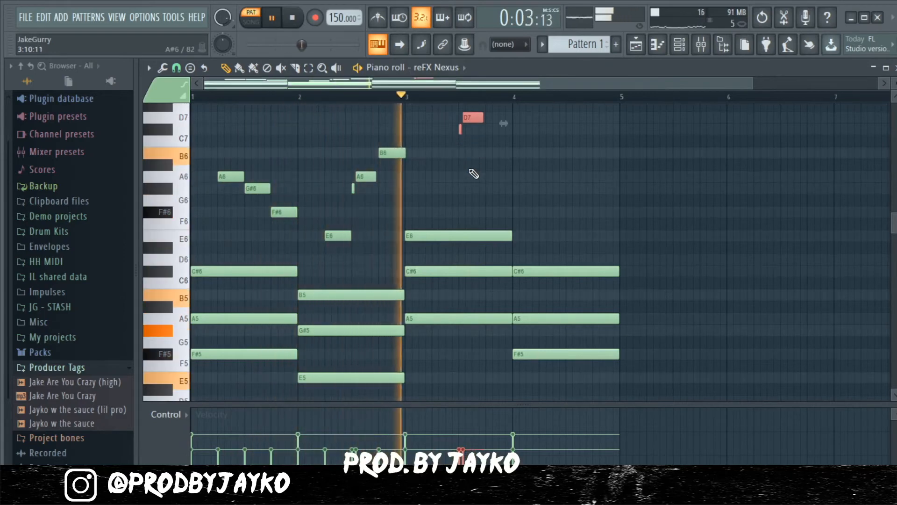
pyautogui.hotkey('ctrl', 'd')
# Step: Add a half-beat C#7 on beat 4 of bar 3 followed by a half-beat B6 at the end of the bar
pyautogui.click(491, 152)
pyautogui.press('space')
pyautogui.click(491, 129)
pyautogui.moveTo(494, 152); pyautogui.dragTo(507, 152)
# Step: Play the melody back, delete the B6 at the end of bar 3, and extend the C#7 to the bar's end
pyautogui.press('space')
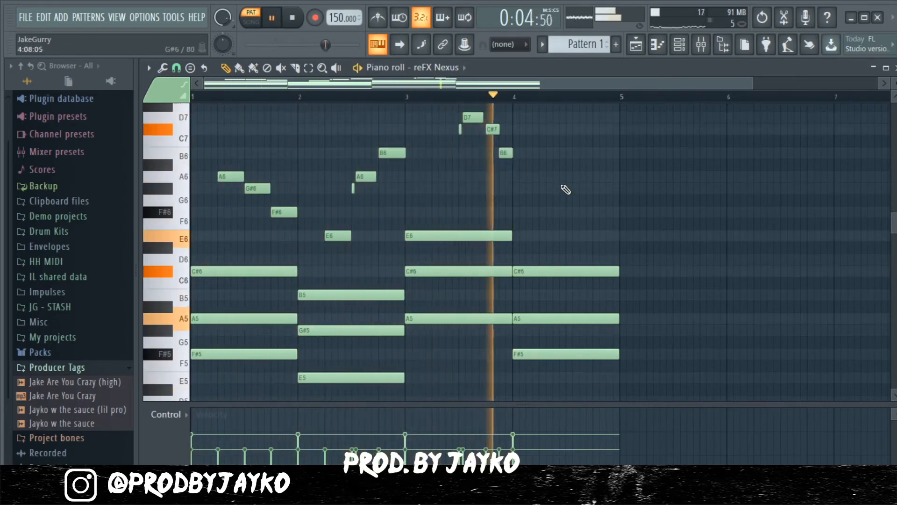
pyautogui.rightClick(505, 153)
pyautogui.moveTo(499, 129); pyautogui.dragTo(513, 132)
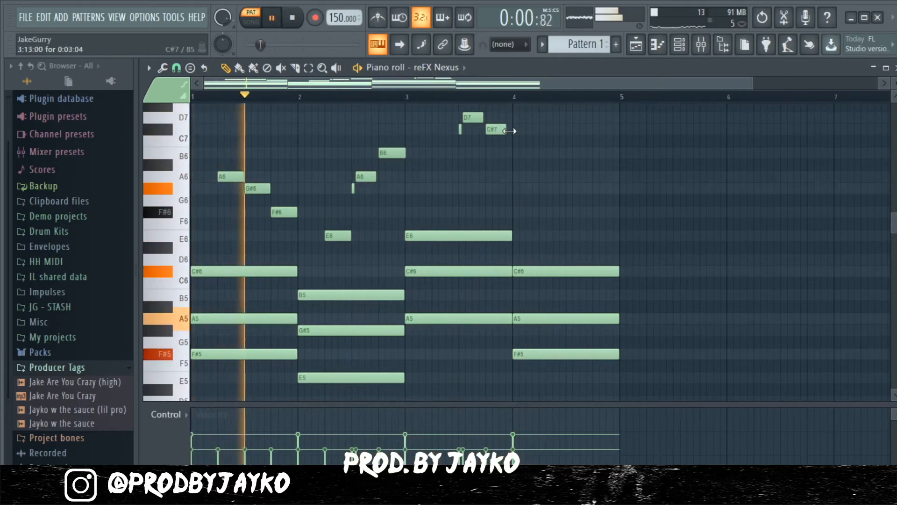
# Step: Add one-beat melody notes B6 on beat 3 and A6 on beat 4 of bar 4, and listen to the playback
pyautogui.scroll(2, 509, 144)
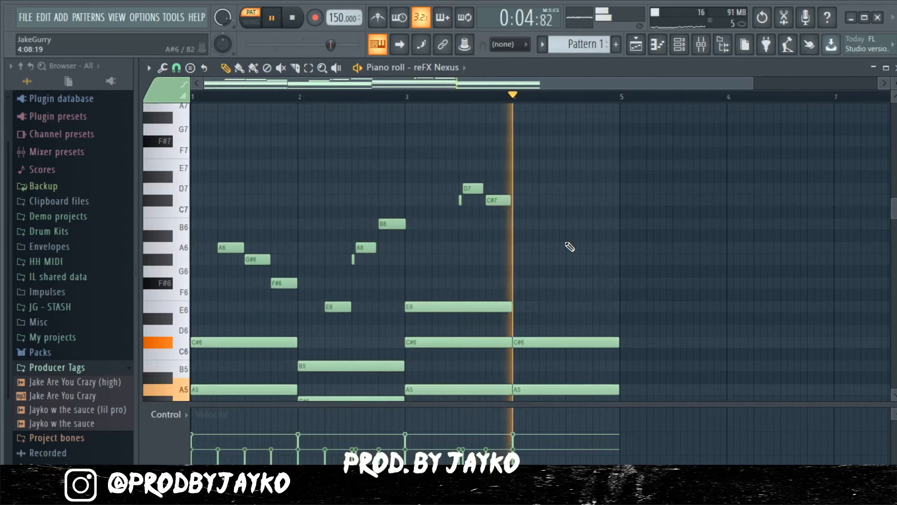
pyautogui.click(569, 226)
pyautogui.click(595, 248)
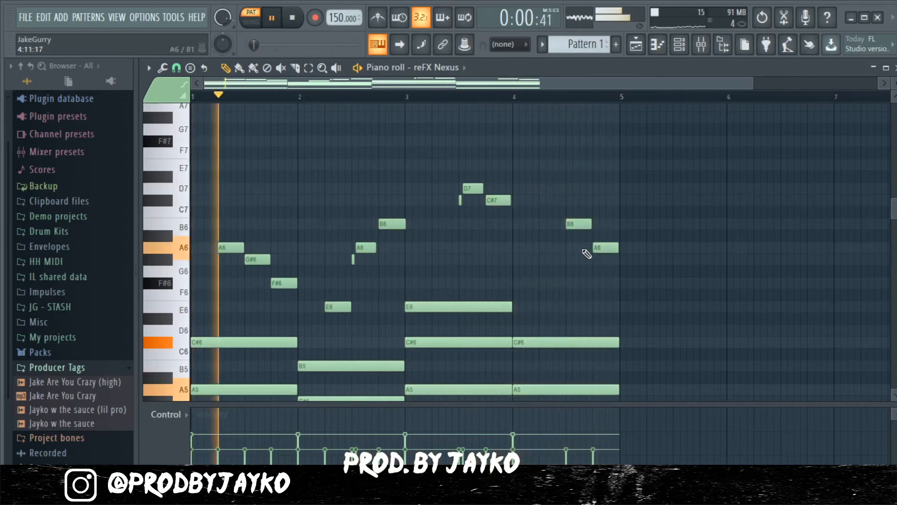
pyautogui.scroll(-1, 450, 256)
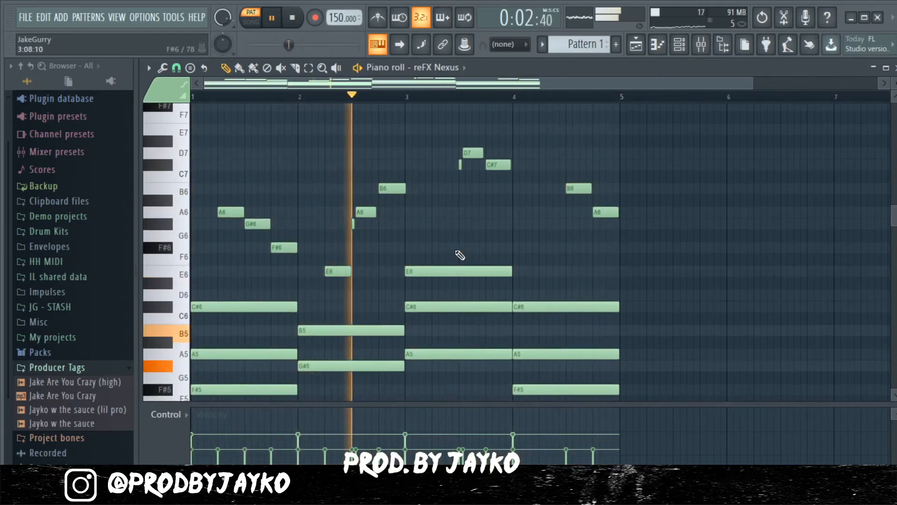
pyautogui.press('space')
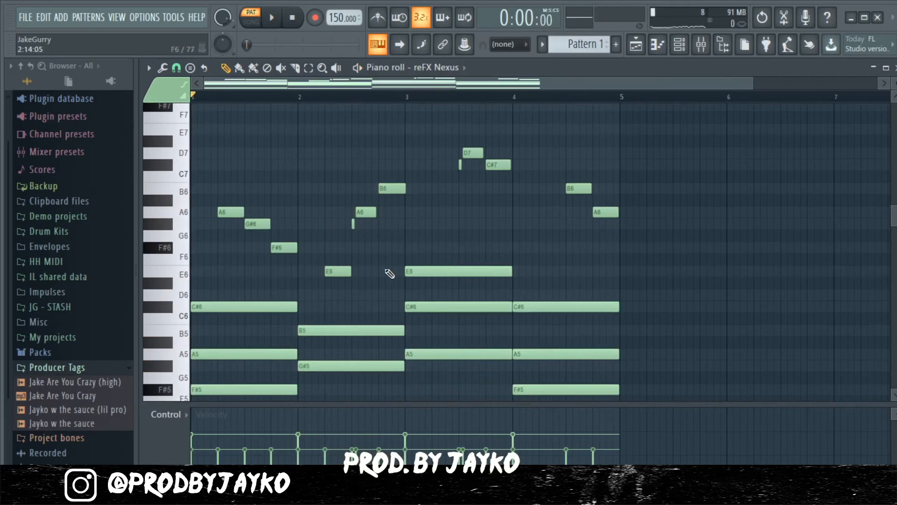
pyautogui.moveTo(378, 247); pyautogui.dragTo(357, 213)
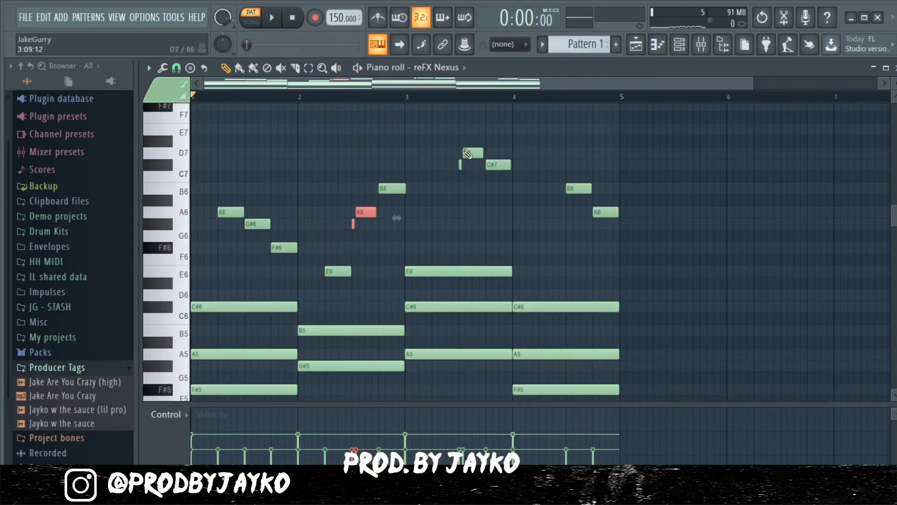
pyautogui.click(426, 152)
pyautogui.scroll(-1, 351, 181)
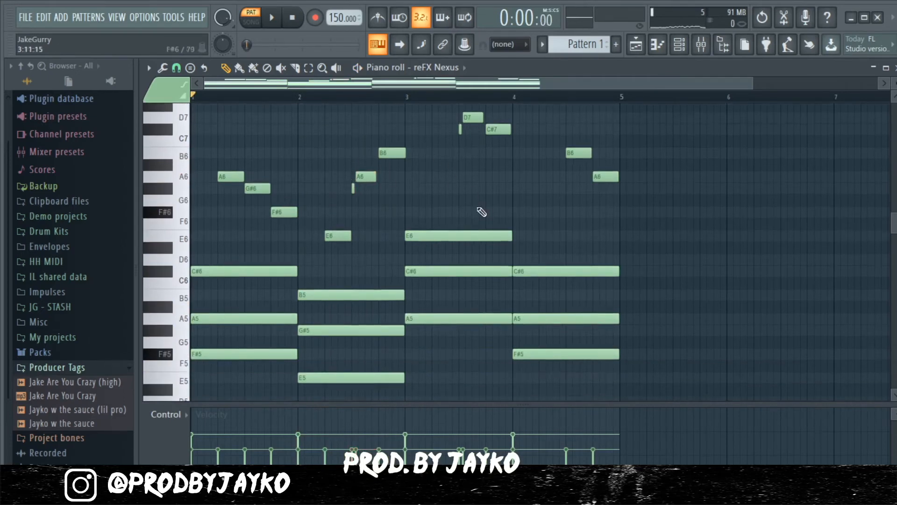
pyautogui.scroll(1, 580, 200)
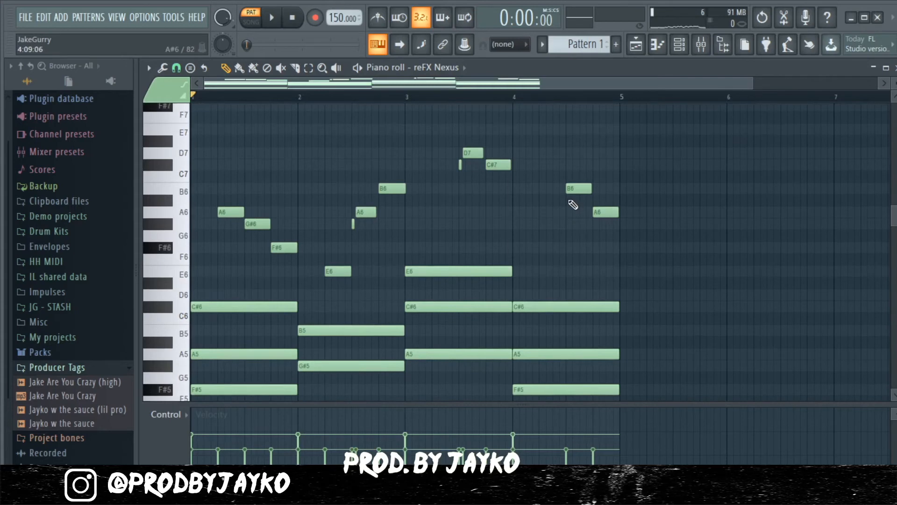
# Step: Select all melody notes above the chords in the four bars, raise their velocity slightly, and clear the selection
pyautogui.moveTo(653, 229); pyautogui.dragTo(314, 135)
pyautogui.moveTo(321, 252); pyautogui.dragTo(219, 171)
pyautogui.scroll(4, 332, 248)
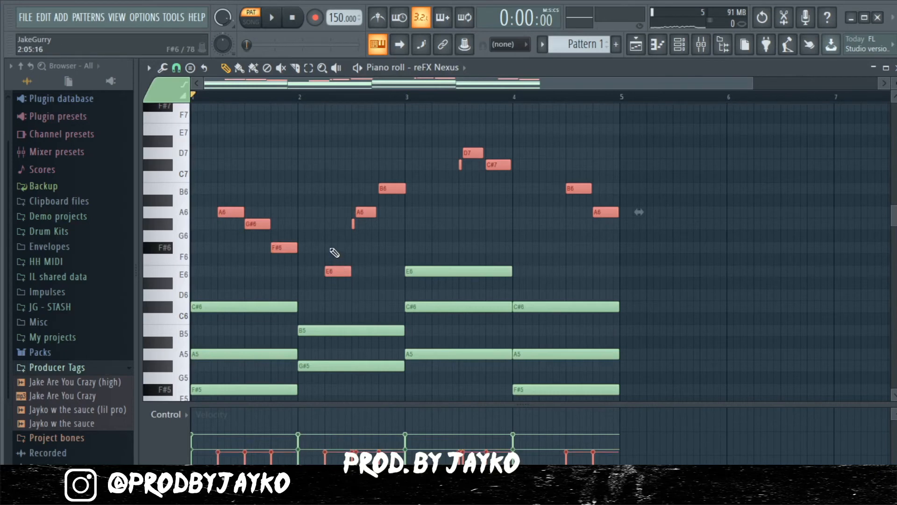
pyautogui.scroll(-1, 331, 249)
pyautogui.scroll(1, 331, 248)
pyautogui.scroll(-3, 351, 298)
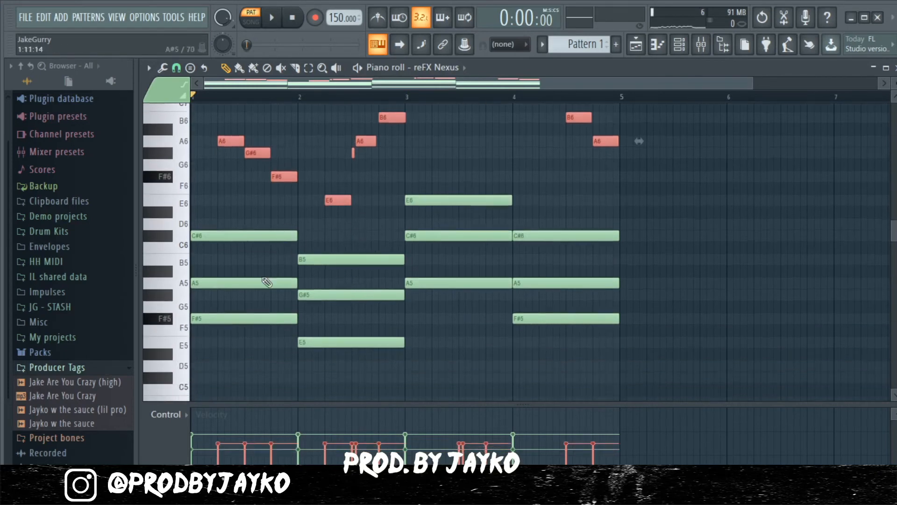
pyautogui.scroll(-2, 348, 391)
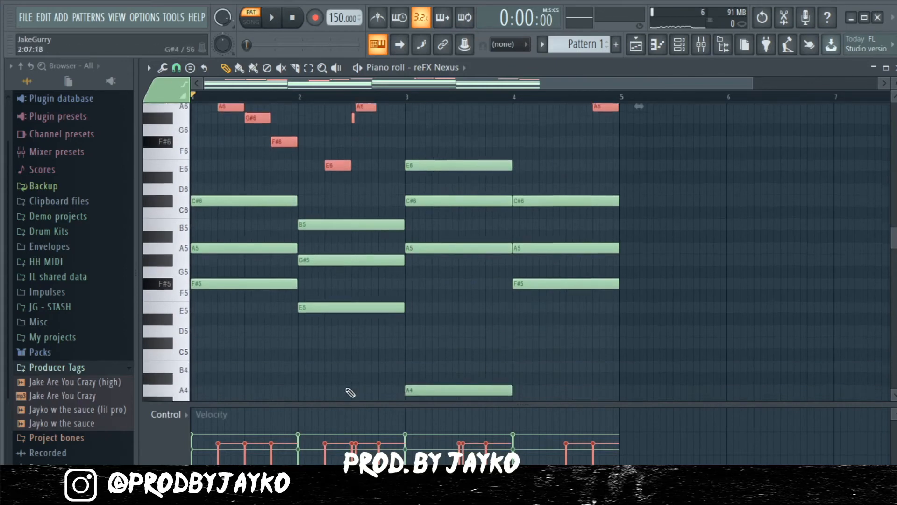
pyautogui.scroll(3, 351, 288)
pyautogui.rightClick(368, 222)
pyautogui.scroll(-1, 368, 225)
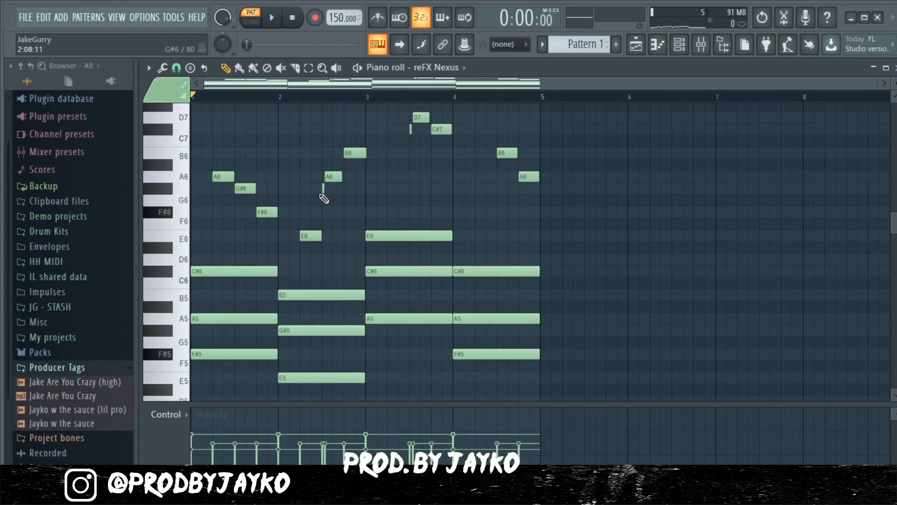
# Step: Play the full pattern, lower the velocity of all chord and melody notes together, and play it again
pyautogui.press('space')
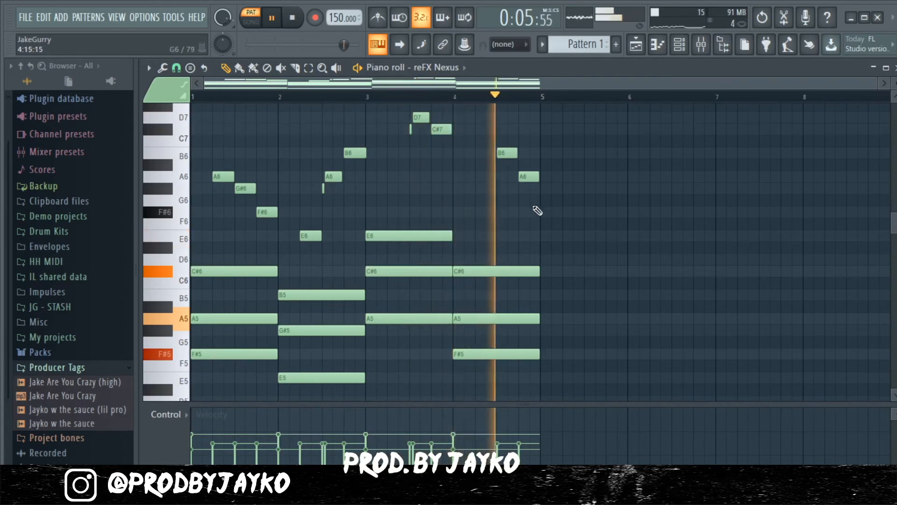
pyautogui.press('space')
pyautogui.hotkey('ctrl', 'a')
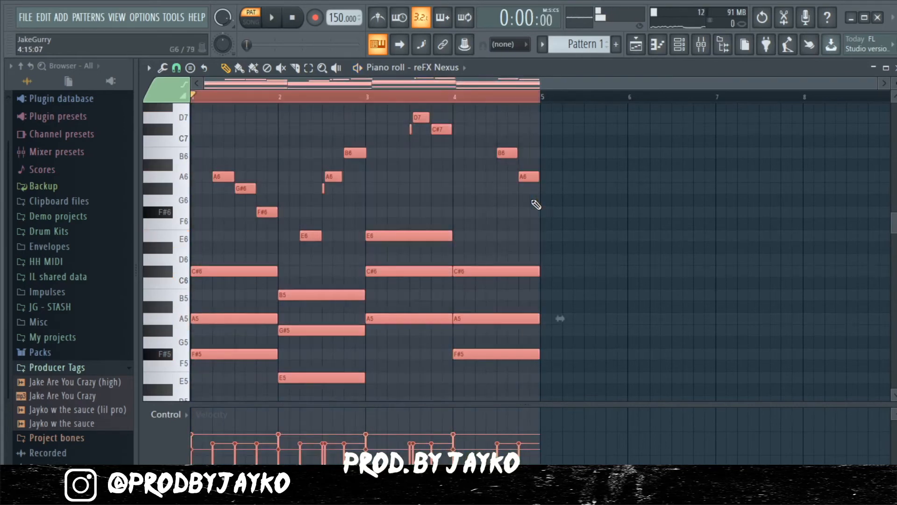
pyautogui.hotkey('ctrl', 'd')
pyautogui.press('space')
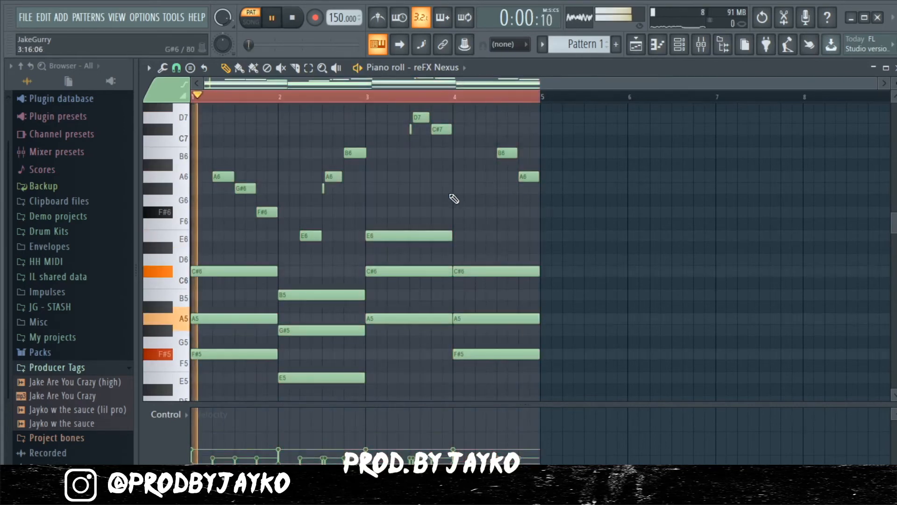
pyautogui.press('space')
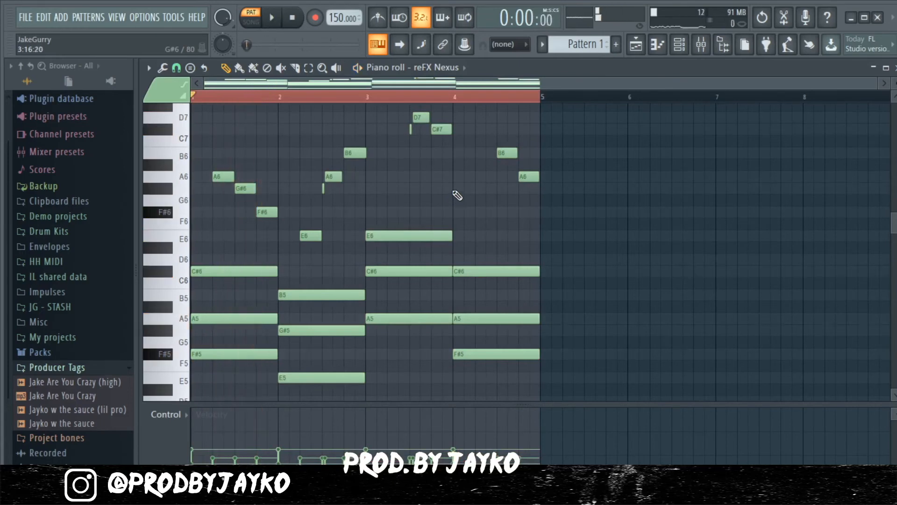
# Step: Enlarge the velocity lane below the note grid and clear the note and time selection
pyautogui.hotkey('ctrl', 'a')
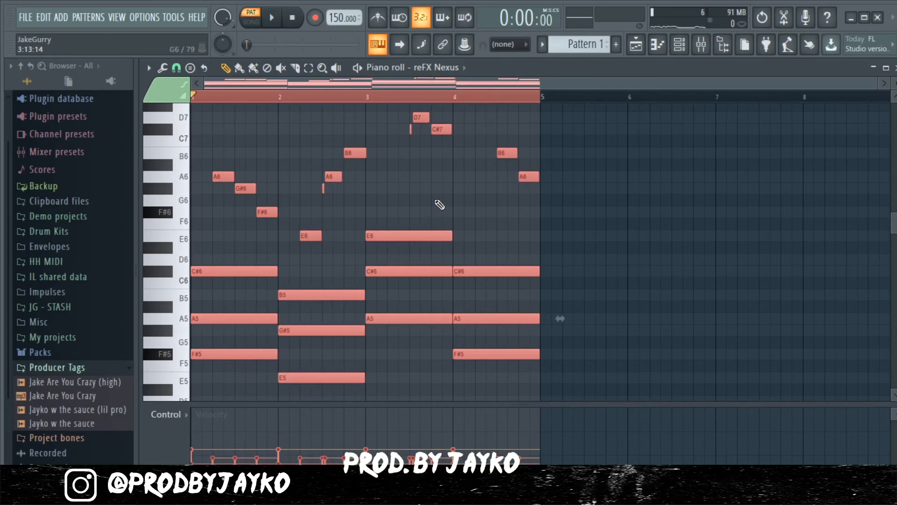
pyautogui.moveTo(290, 403); pyautogui.dragTo(307, 381)
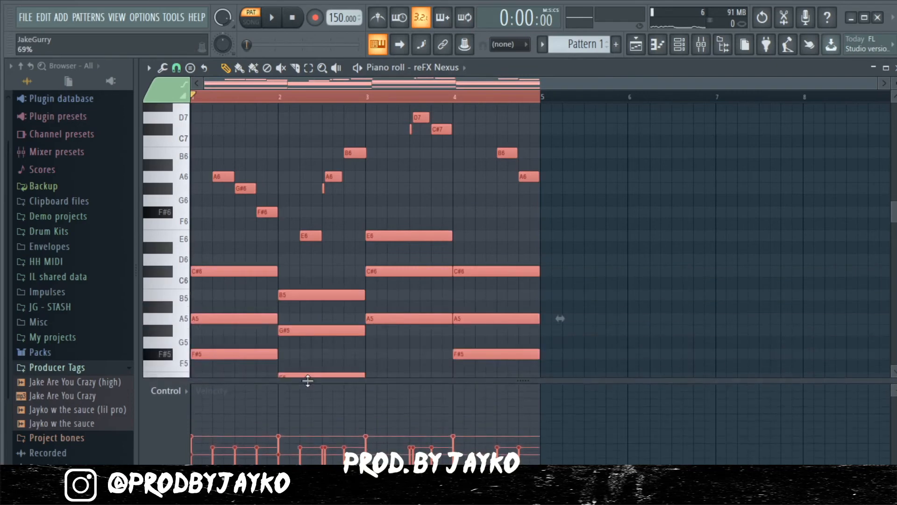
pyautogui.click(196, 95)
pyautogui.scroll(-3, 289, 208)
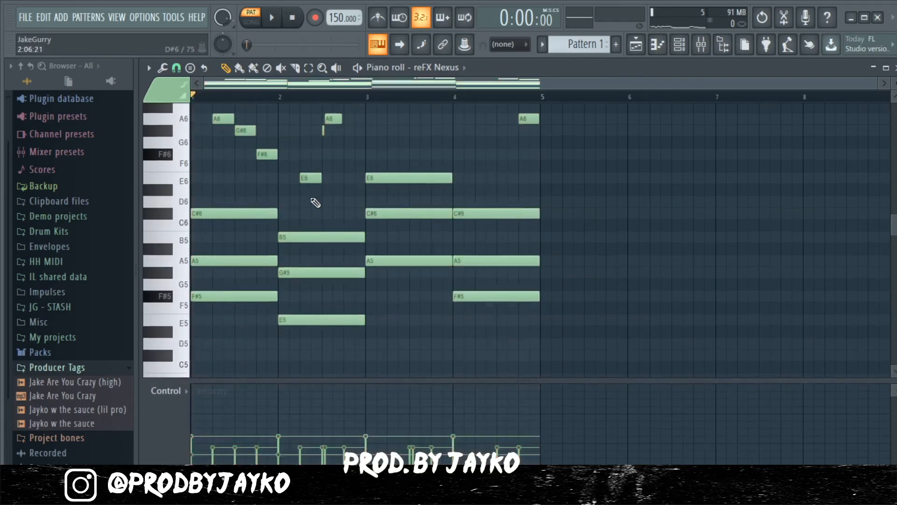
# Step: Randomize the velocity of all notes with the randomizer's velocity level at -17%
pyautogui.hotkey('ctrl', 'a')
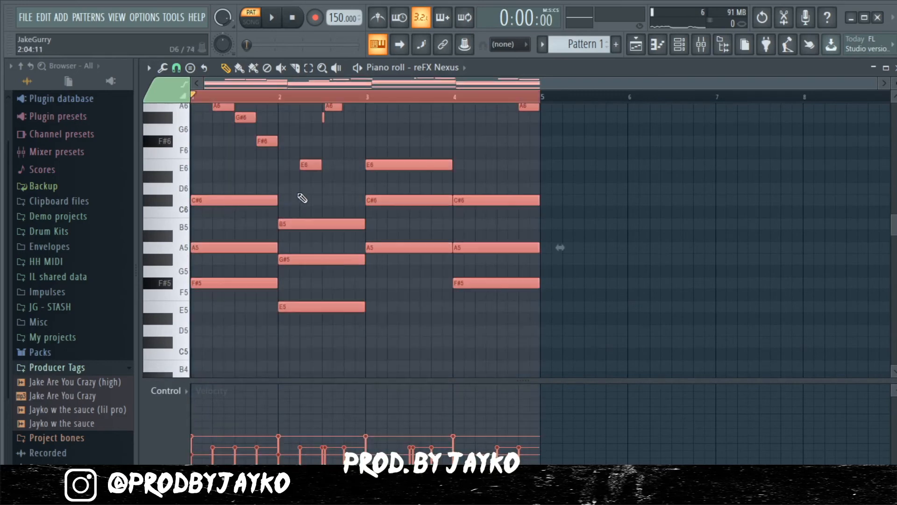
pyautogui.hotkey('alt', 'r')
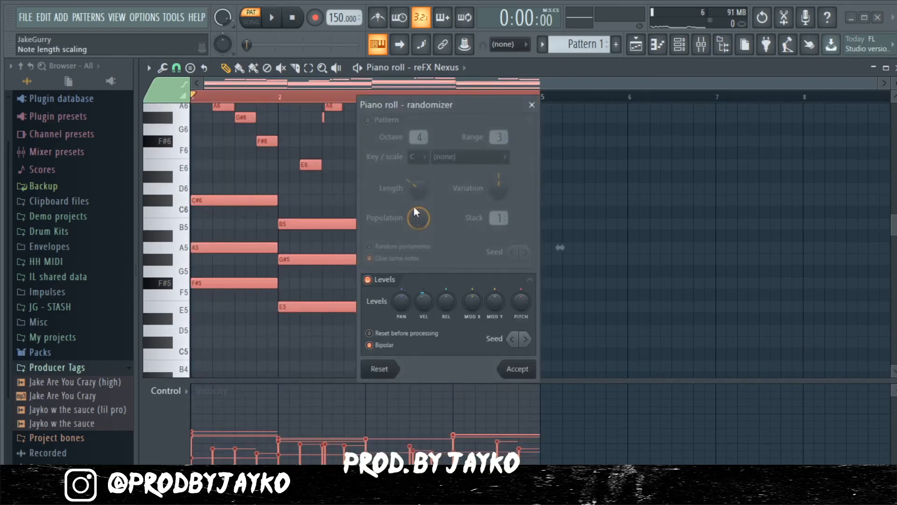
pyautogui.moveTo(433, 105); pyautogui.dragTo(496, 90)
pyautogui.moveTo(481, 290); pyautogui.dragTo(481, 304)
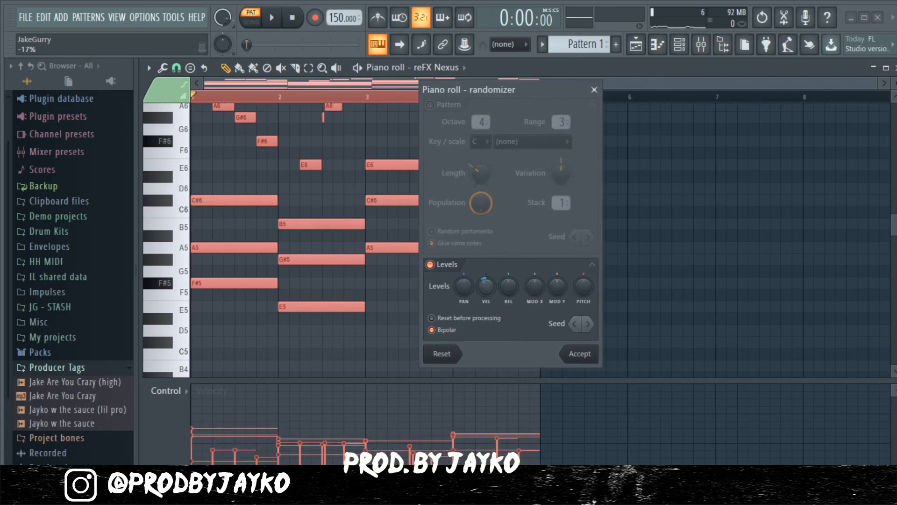
pyautogui.click(579, 354)
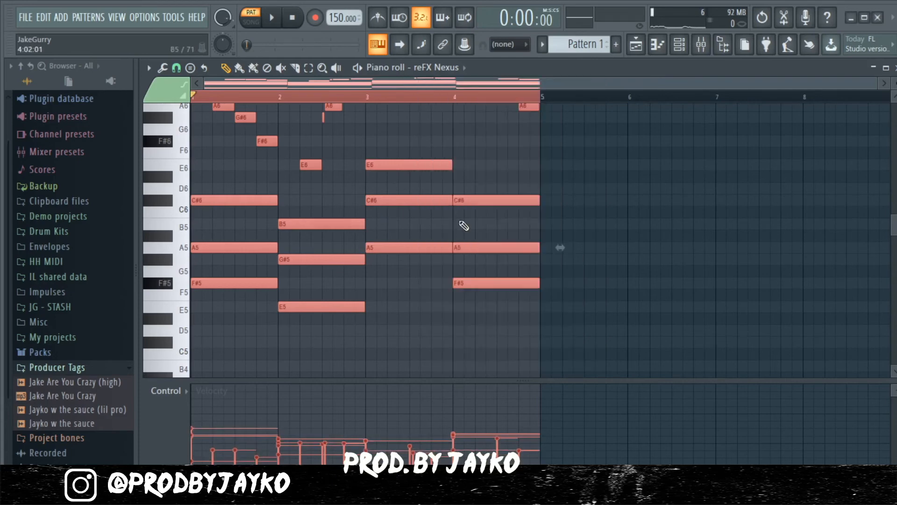
# Step: Strum all the selected notes with a slight start-time strength and check the offset note starts up close
pyautogui.hotkey('alt', 's')
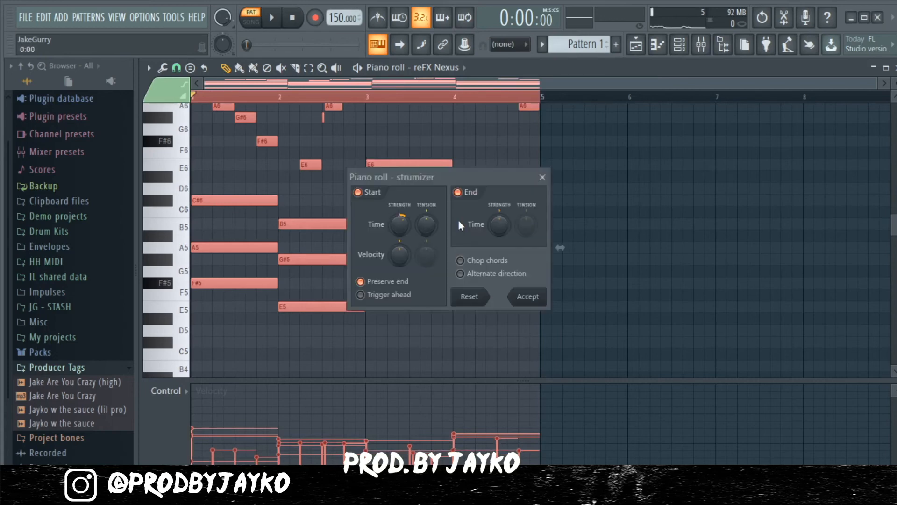
pyautogui.moveTo(399, 230); pyautogui.dragTo(400, 225)
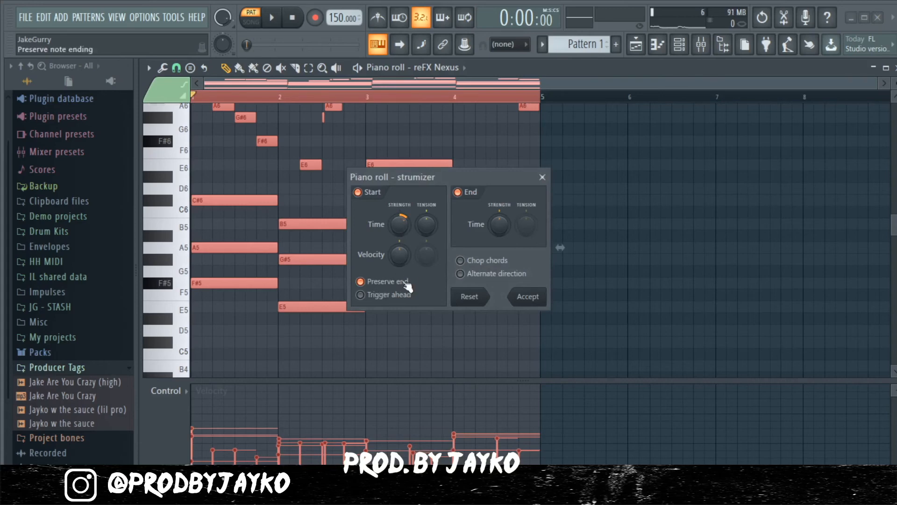
pyautogui.click(527, 296)
pyautogui.scroll(3, 525, 270)
pyautogui.scroll(2, 529, 268)
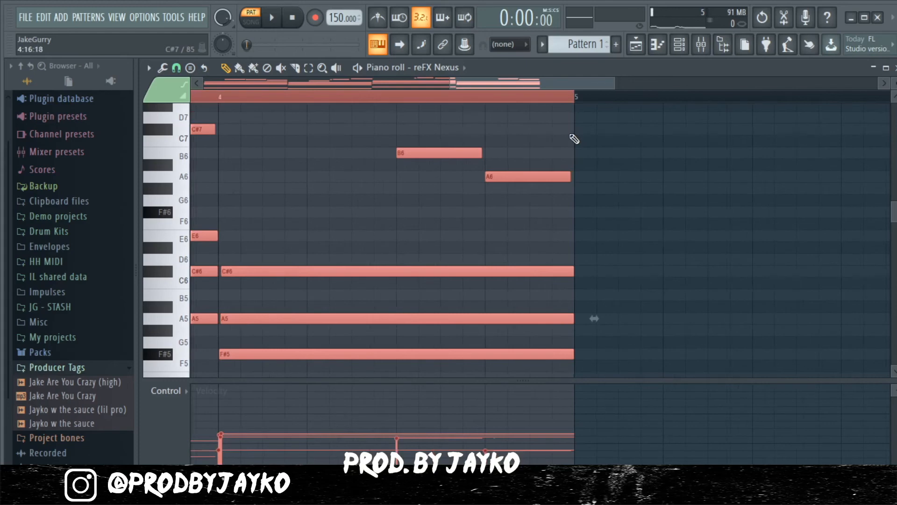
pyautogui.scroll(-4, 575, 140)
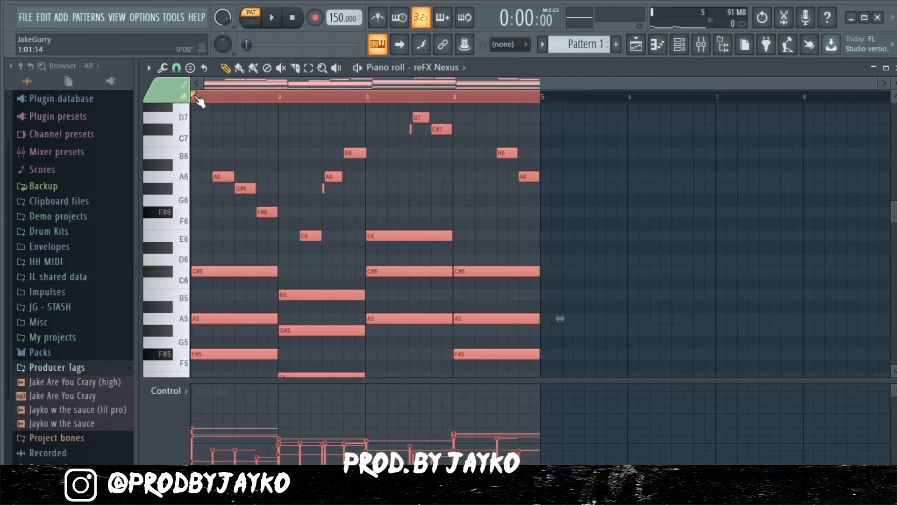
# Step: Clear the time selection, play the strummed pattern from the start, and select all of its notes
pyautogui.click(199, 100)
pyautogui.scroll(-1, 235, 109)
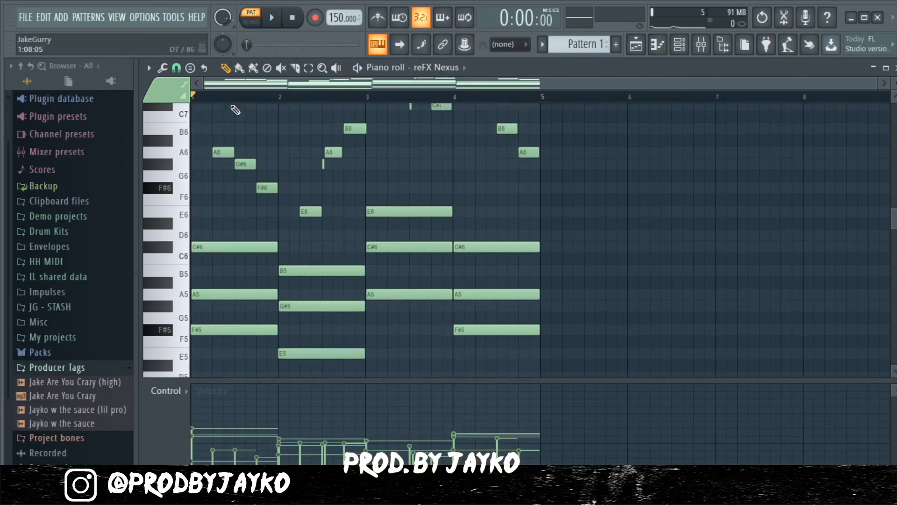
pyautogui.scroll(-1, 235, 110)
pyautogui.press('space')
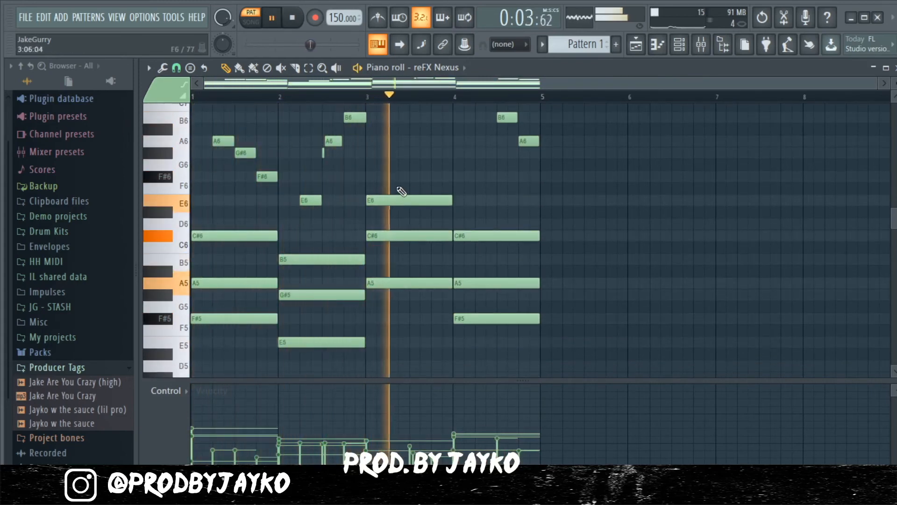
pyautogui.scroll(3, 399, 191)
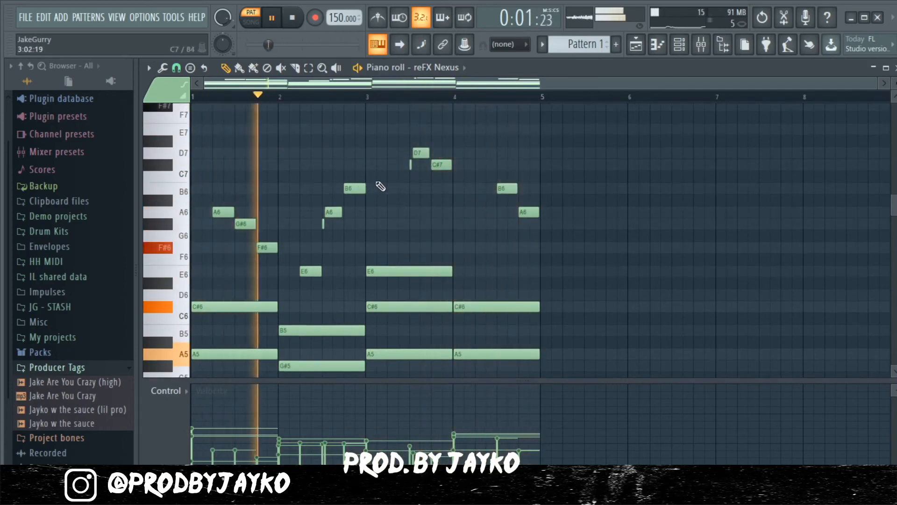
pyautogui.press('space')
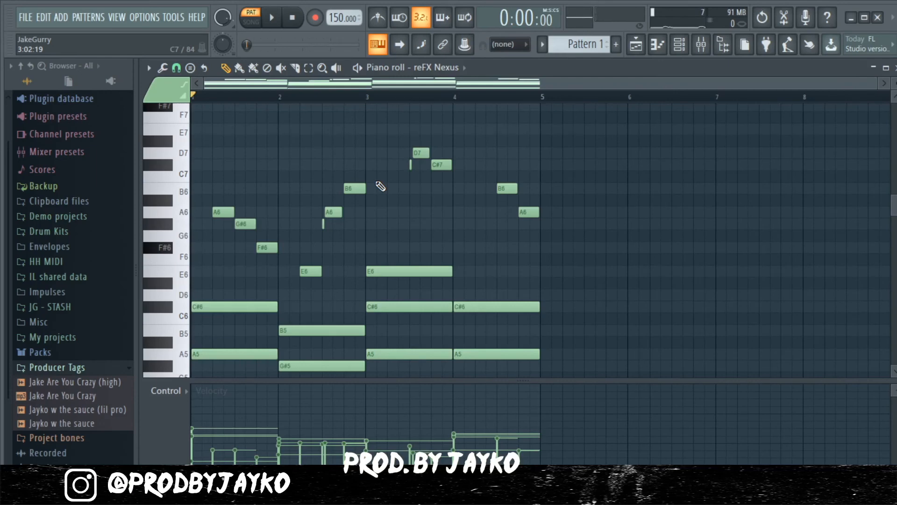
pyautogui.scroll(-3, 450, 173)
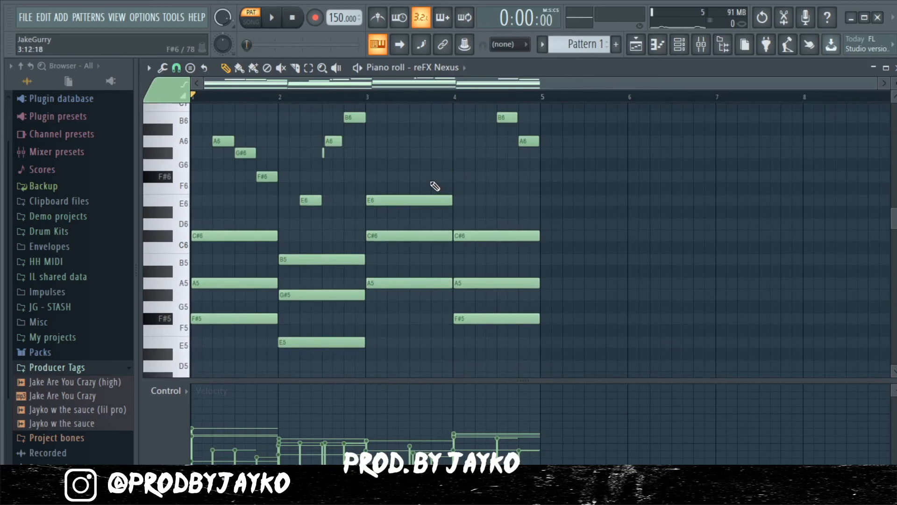
pyautogui.hotkey('ctrl', 'a')
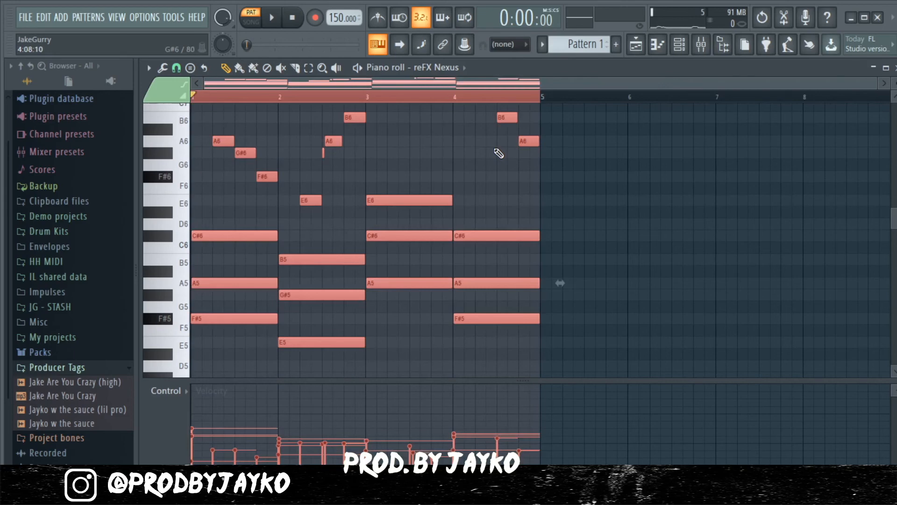
# Step: Try transposing all selected notes up by two and by five semitones, returning them to their original pitch each time
pyautogui.hotkey('shift', 'Up')
pyautogui.hotkey('shift', 'Up')
pyautogui.hotkey('shift', 'Up')
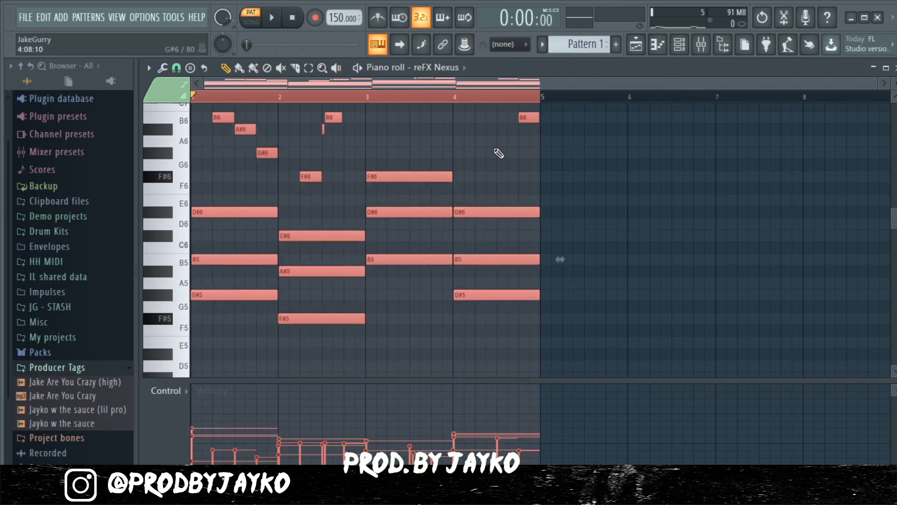
pyautogui.hotkey('shift', 'Down')
pyautogui.hotkey('shift', 'Down')
pyautogui.hotkey('shift', 'Down')
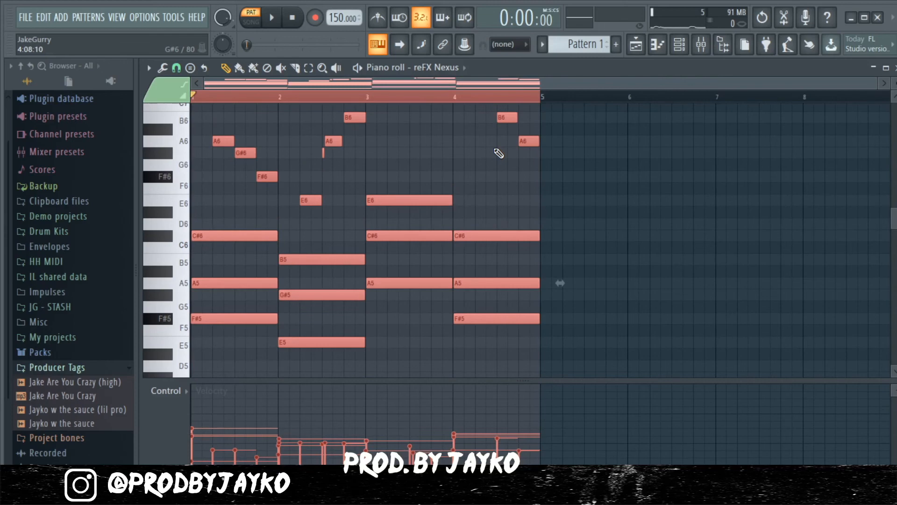
pyautogui.hotkey('shift', 'Up')
pyautogui.hotkey('shift', 'Up')
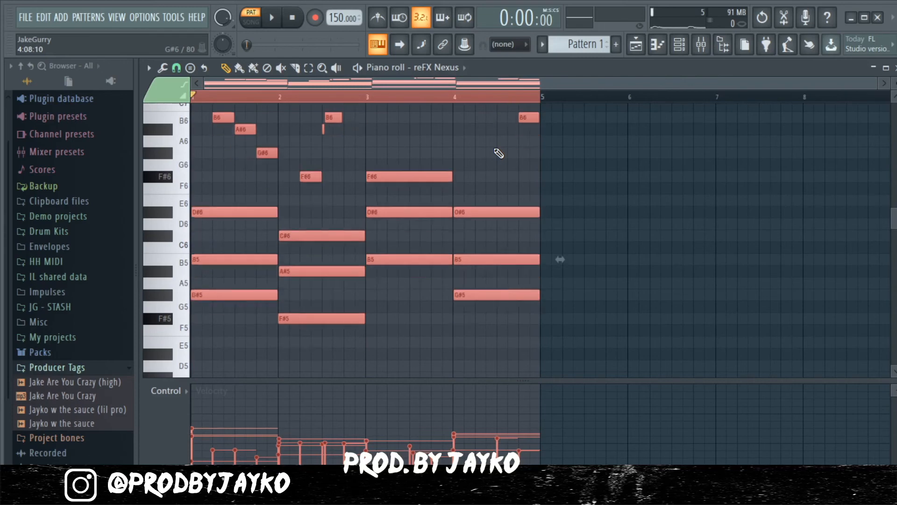
pyautogui.hotkey('shift', 'Up')
pyautogui.hotkey('shift', 'Up')
pyautogui.hotkey('shift', 'Up')
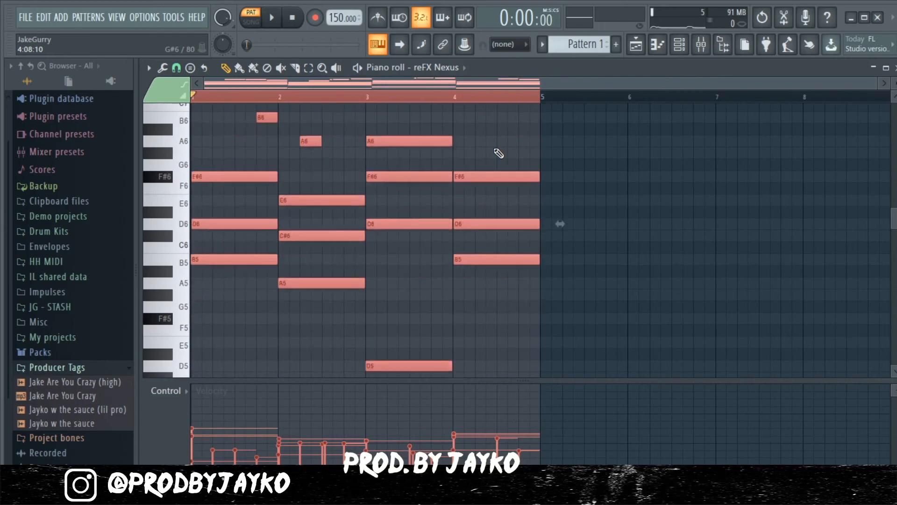
pyautogui.hotkey('shift', 'Down')
pyautogui.hotkey('shift', 'Down')
pyautogui.hotkey('shift', 'Down')
pyautogui.hotkey('shift', 'Down')
pyautogui.hotkey('shift', 'Down')
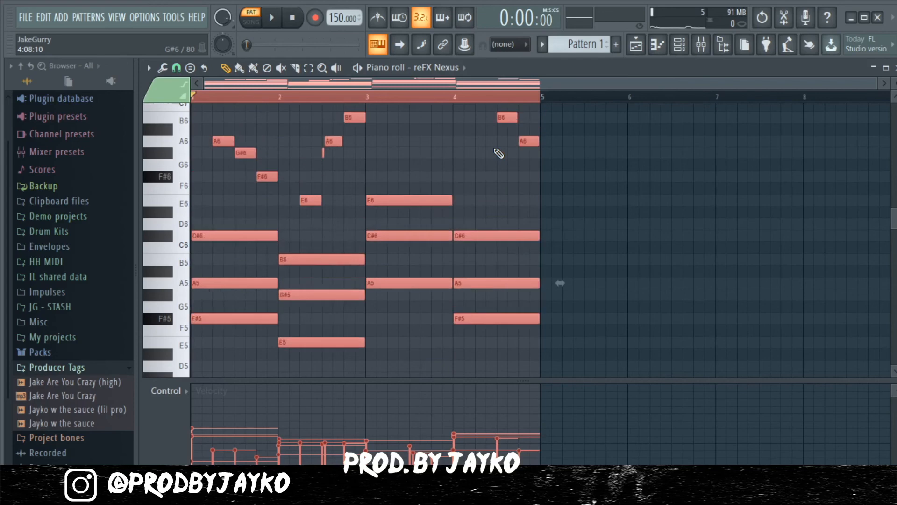
# Step: Transpose all the selected notes down three semitones and play the pattern in the new key
pyautogui.scroll(-4, 499, 153)
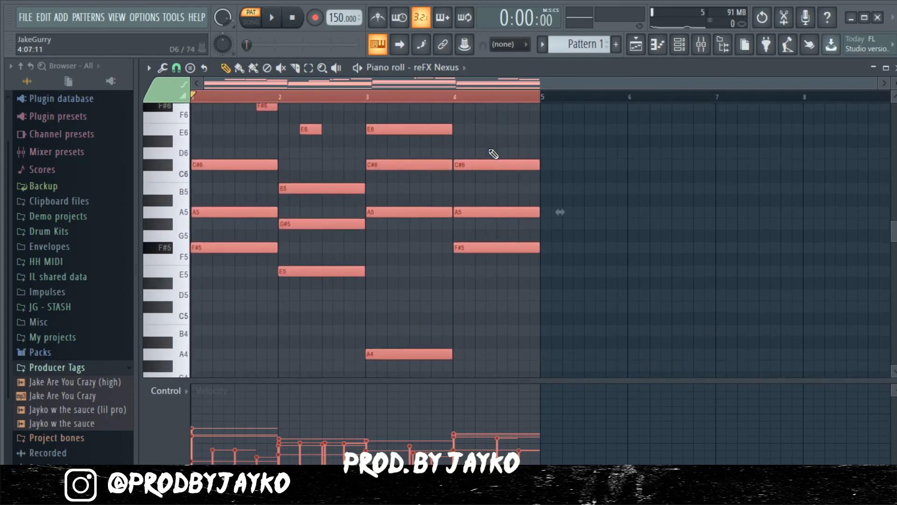
pyautogui.hotkey('shift', 'Down')
pyautogui.hotkey('shift', 'Down')
pyautogui.hotkey('shift', 'Down')
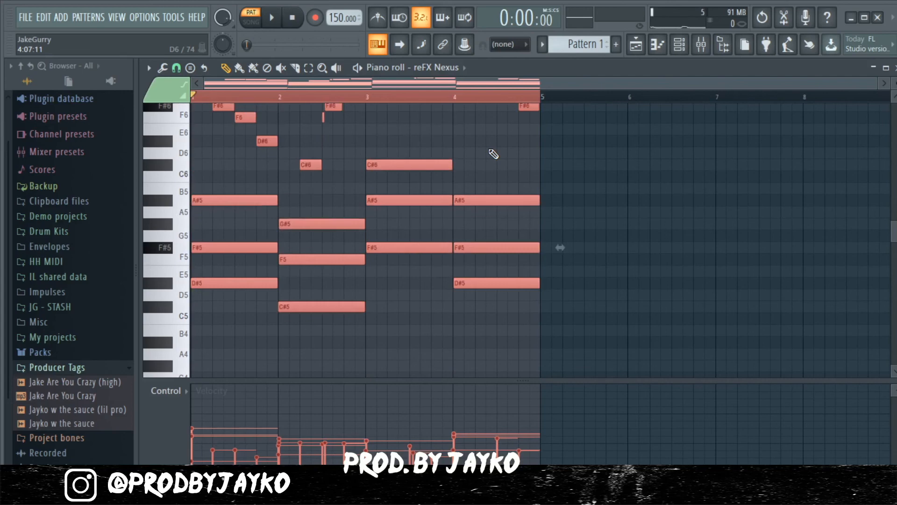
pyautogui.press('space')
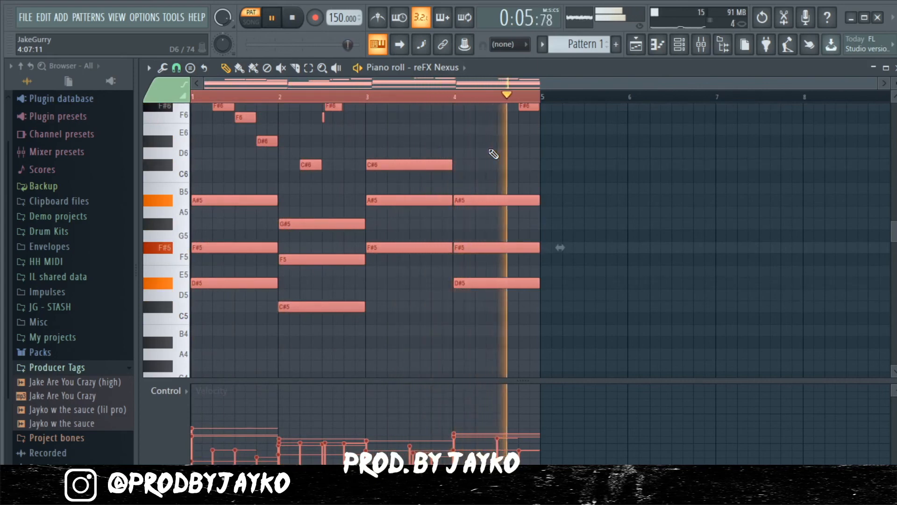
pyautogui.press('space')
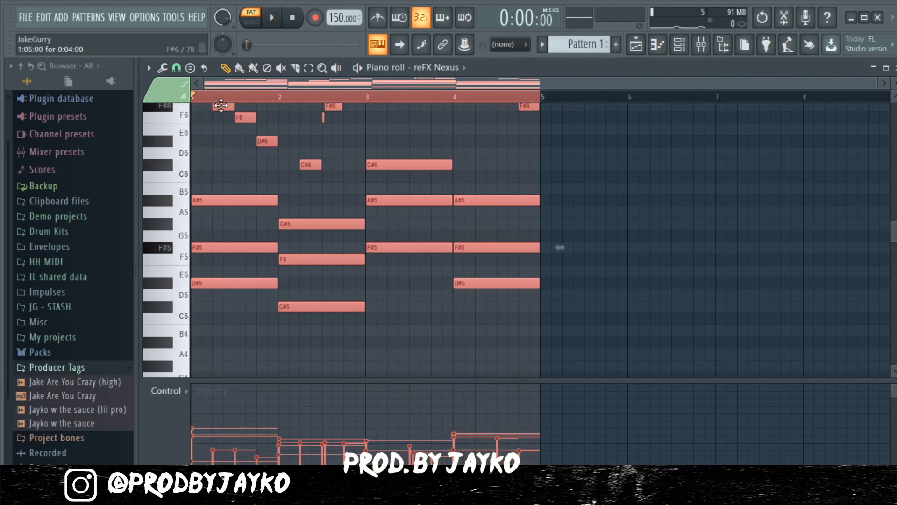
# Step: Close the piano roll and route the reFX Nexus channel to the mixer's Insert 1 track
pyautogui.keyDown('ctrl'); pyautogui.click(304, 109); pyautogui.keyUp('ctrl')
pyautogui.moveTo(296, 98); pyautogui.dragTo(61, 151)
pyautogui.click(657, 45)
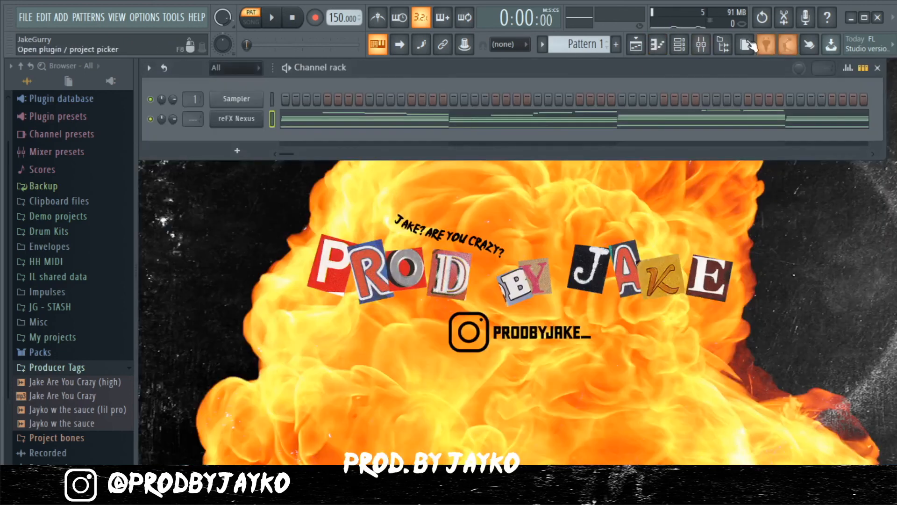
pyautogui.click(714, 46)
pyautogui.click(210, 243)
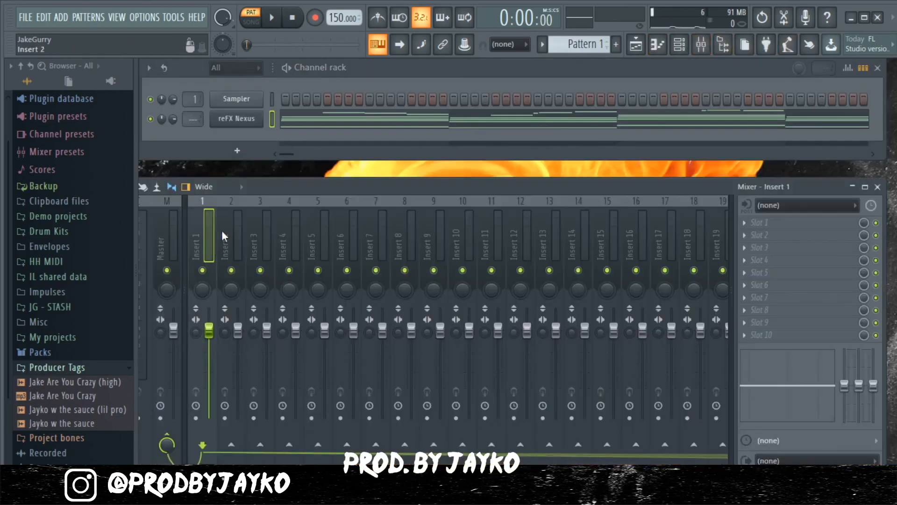
pyautogui.hotkey('ctrl', 'l')
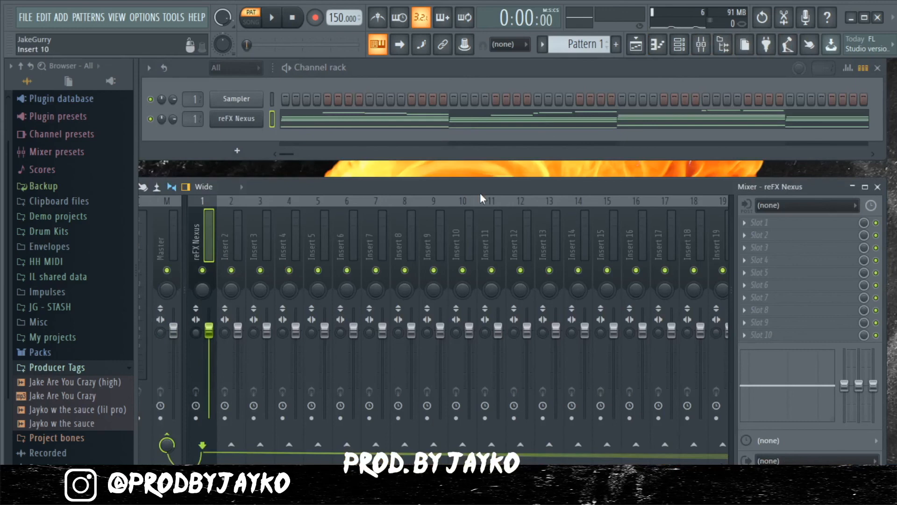
# Step: Load Fruity Parametric EQ 2 into the first effect slot of the reFX Nexus track and slightly lower the track's volume fader
pyautogui.click(752, 223)
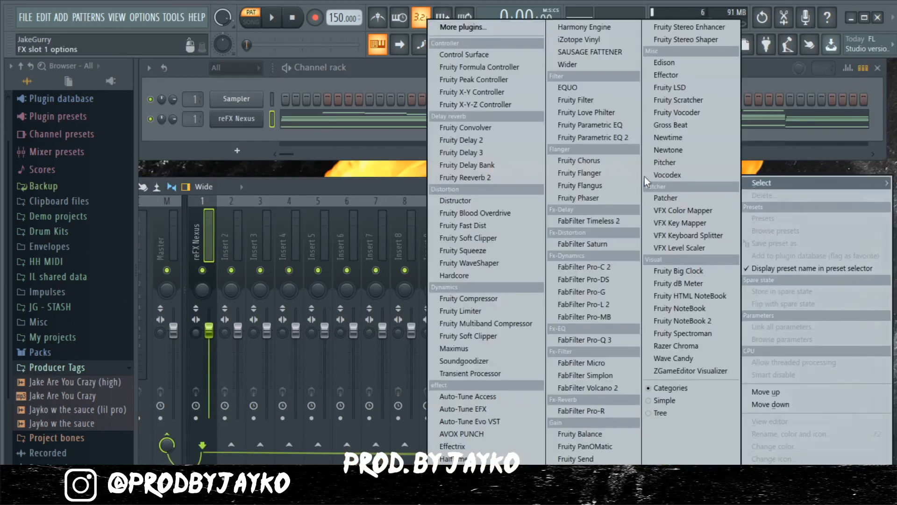
pyautogui.click(613, 134)
pyautogui.moveTo(466, 197); pyautogui.dragTo(533, 171)
pyautogui.moveTo(209, 331); pyautogui.dragTo(209, 340)
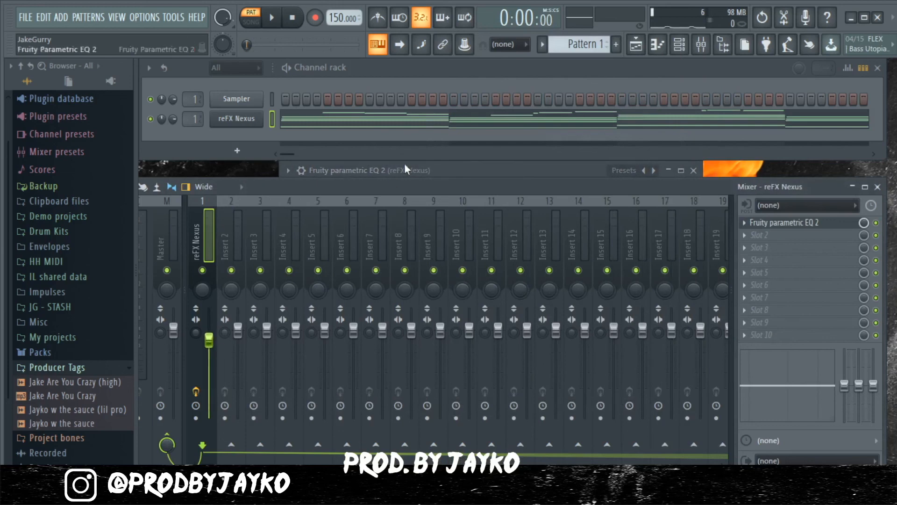
# Step: Apply the EQ's 20Hz + 18kHz cut preset and raise the band 1 high-pass cutoff to about 336 Hz
pyautogui.click(423, 169)
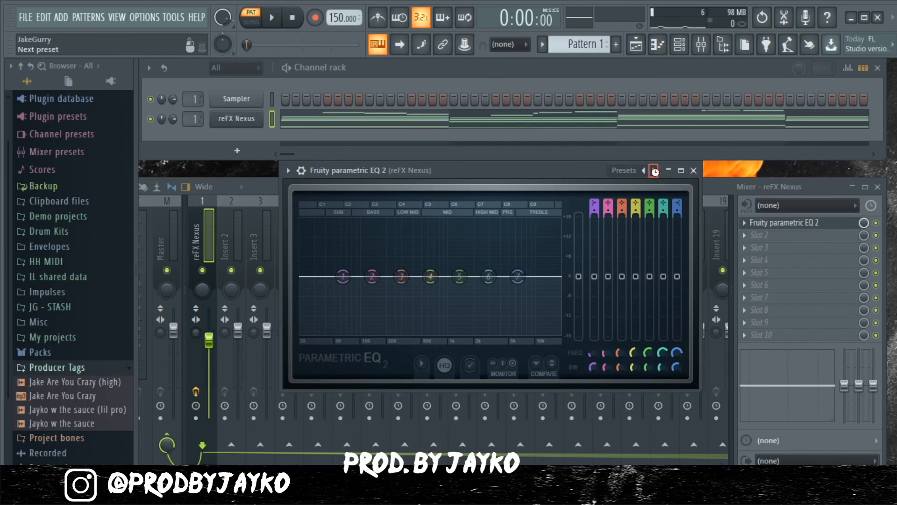
pyautogui.click(653, 170)
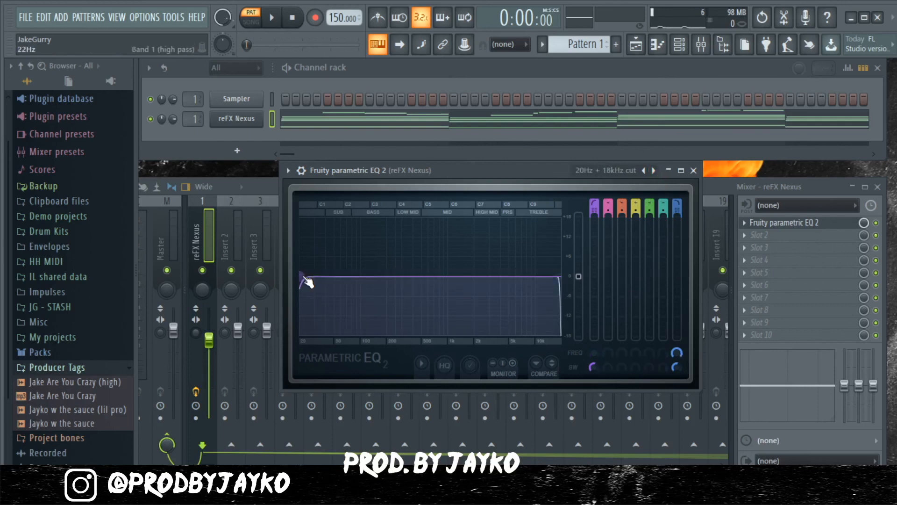
pyautogui.moveTo(306, 279); pyautogui.dragTo(409, 279)
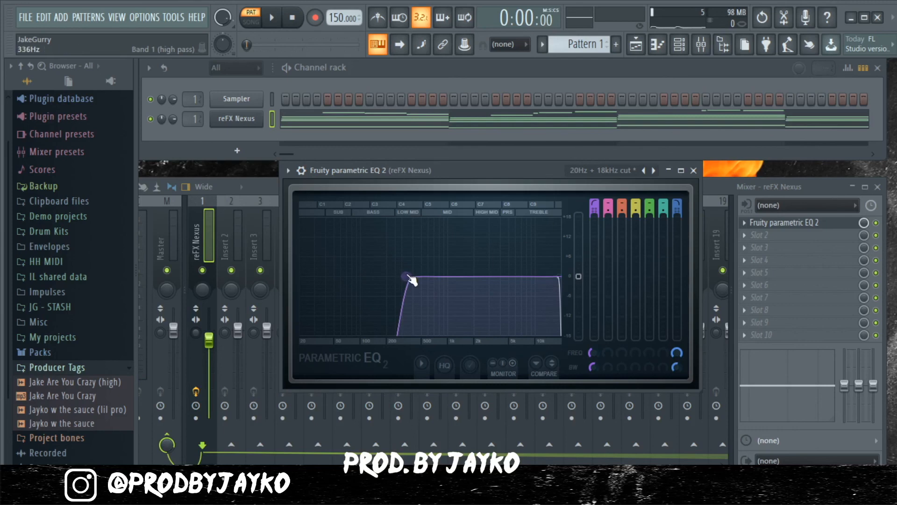
# Step: Audition the pattern while lowering the band 1 high-pass cutoff to about 203 Hz and about 137 Hz, and minimize the EQ
pyautogui.press('space')
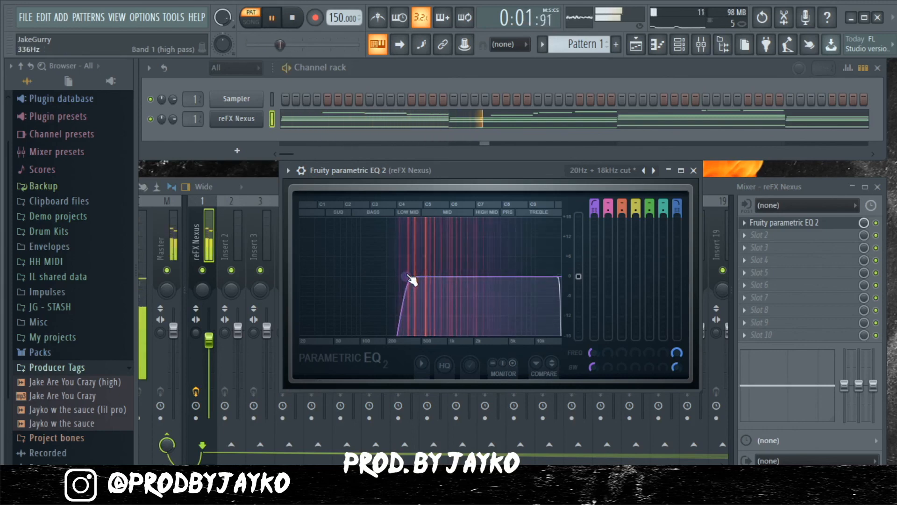
pyautogui.press('space')
pyautogui.moveTo(408, 277); pyautogui.dragTo(387, 276)
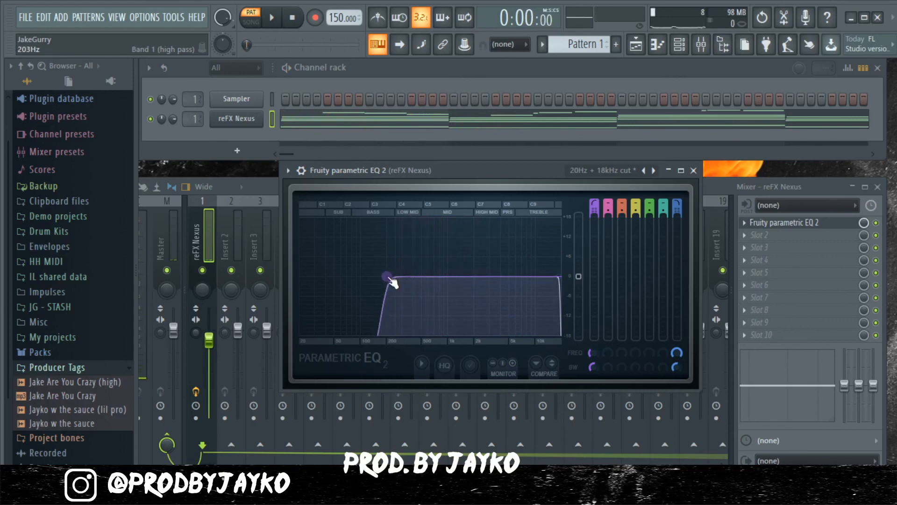
pyautogui.press('space')
pyautogui.moveTo(388, 276)
pyautogui.mouseDown()
pyautogui.moveTo(376, 276)
pyautogui.moveTo(378, 287)
pyautogui.mouseUp()
pyautogui.press('space')
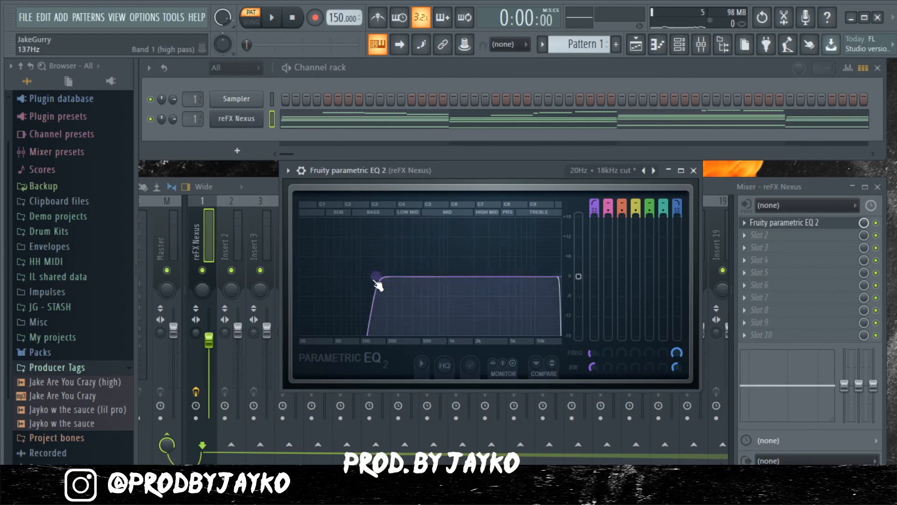
pyautogui.click(668, 170)
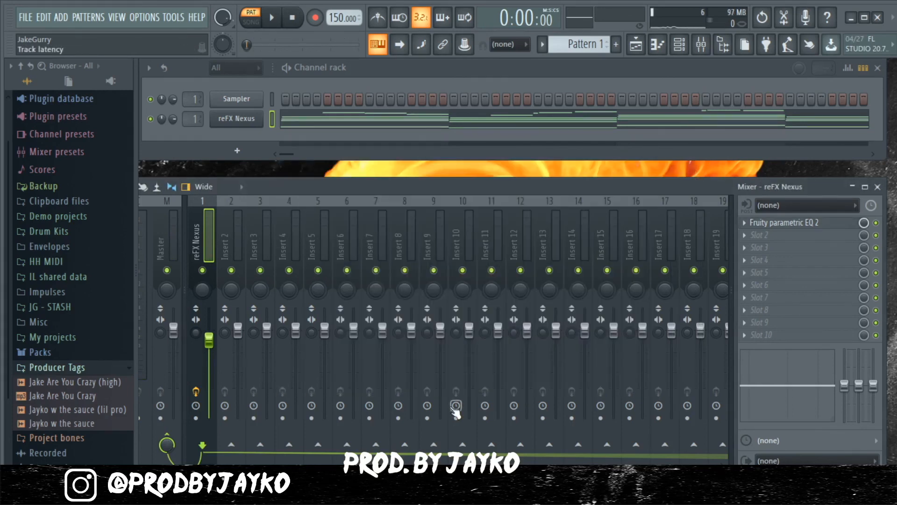